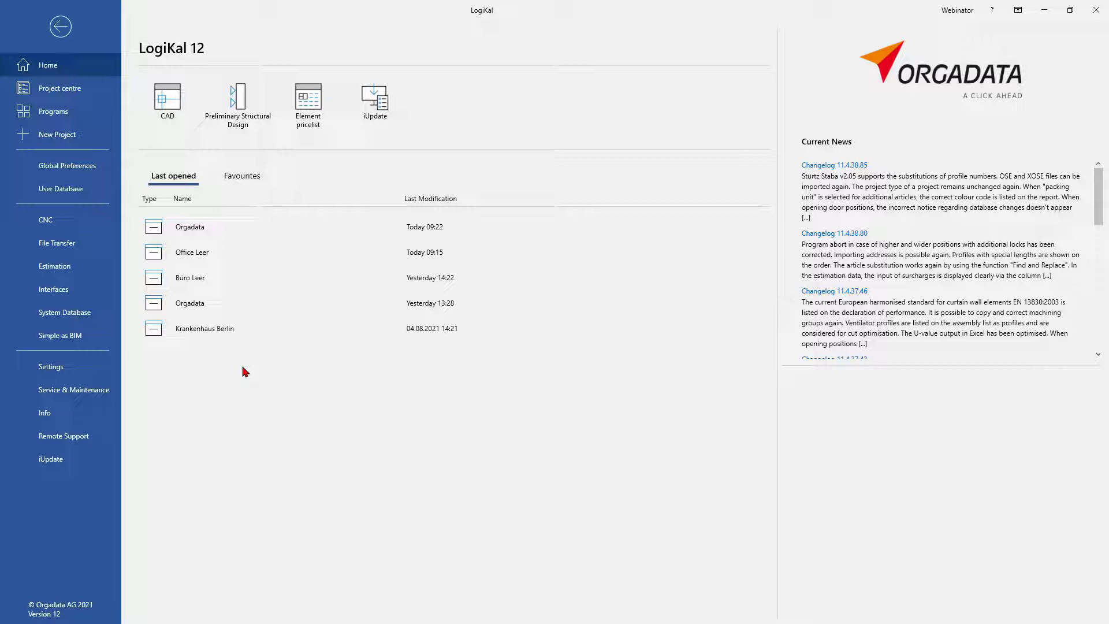
Open the Office Leer project from the Englisch folder of the project centre.
click(247, 178)
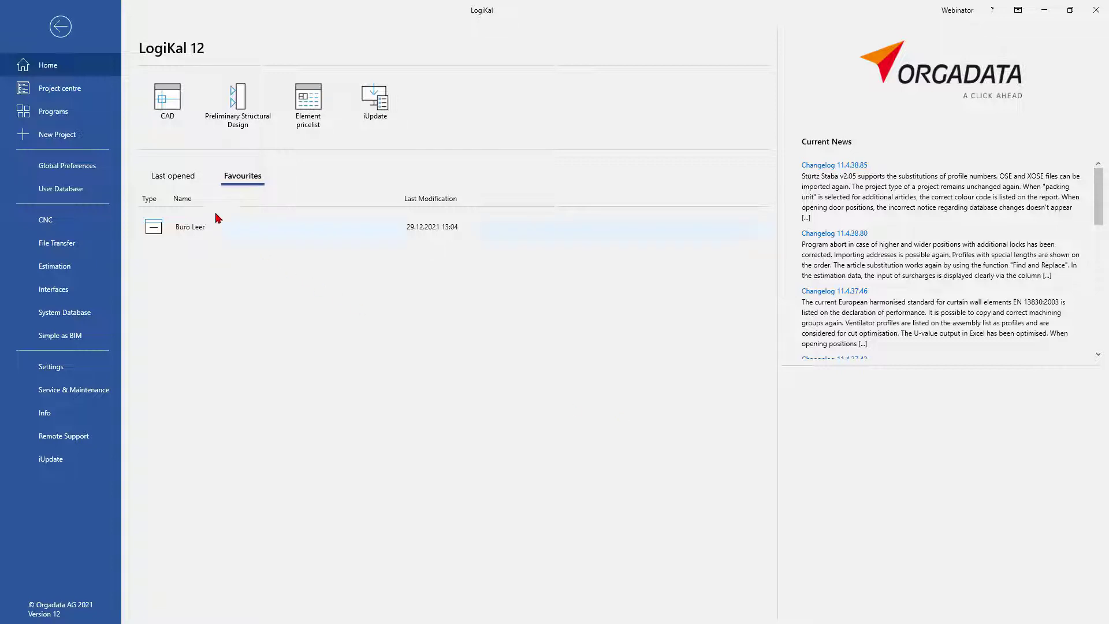
click(77, 99)
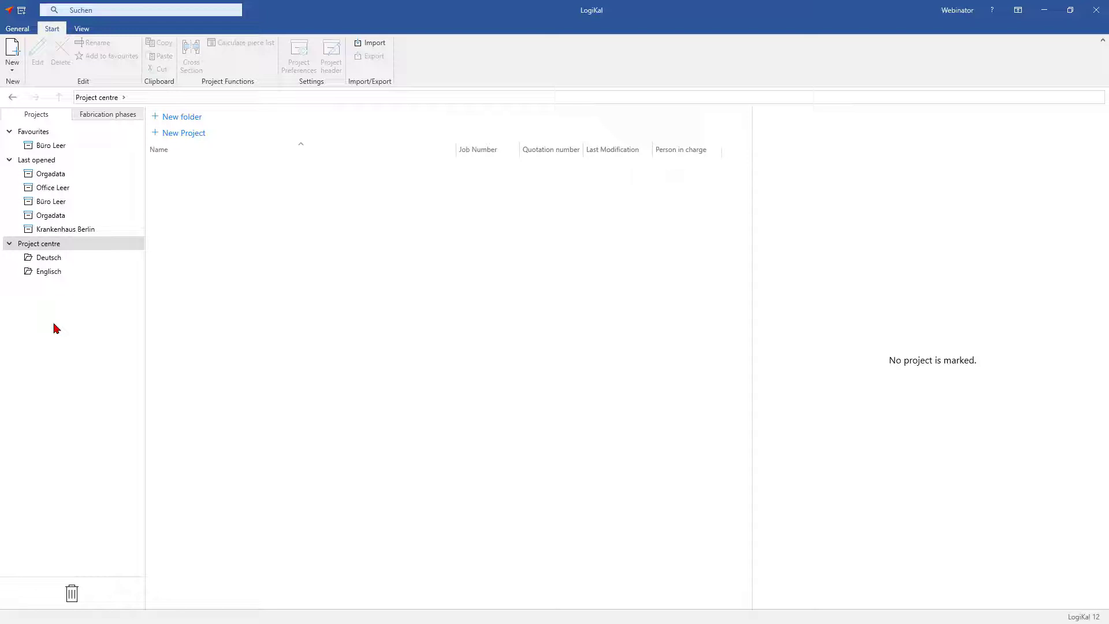
click(51, 272)
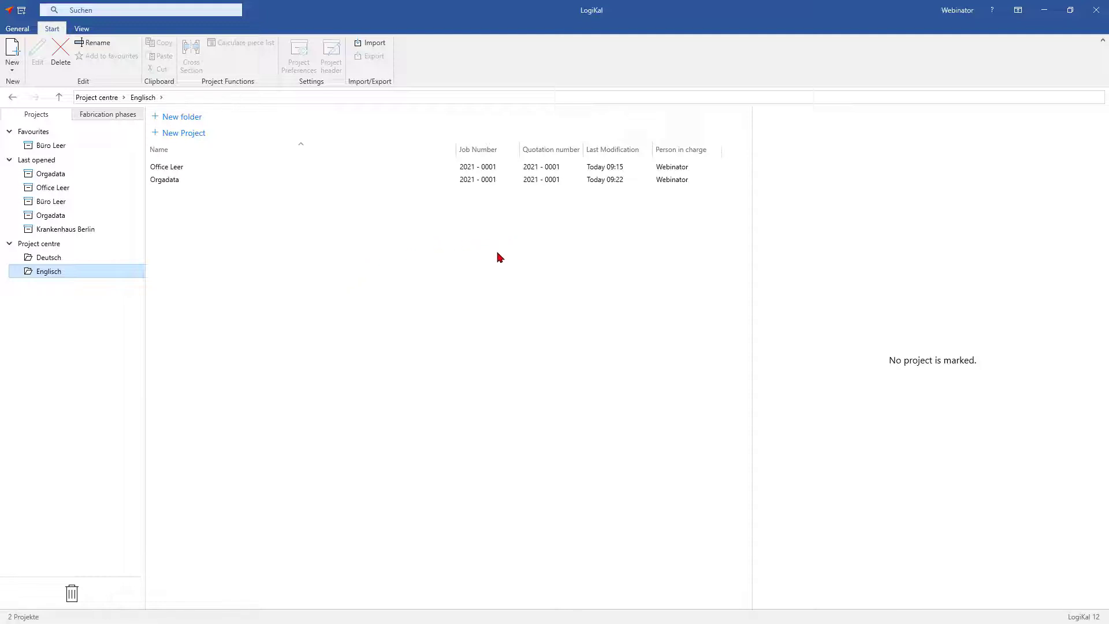
click(390, 172)
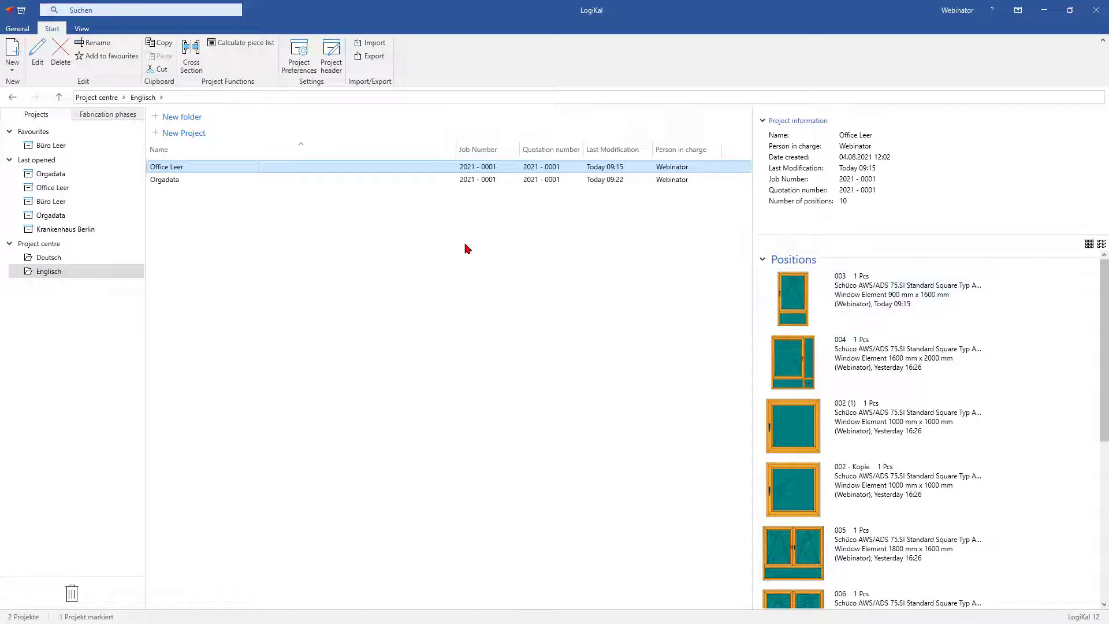
double_click(364, 169)
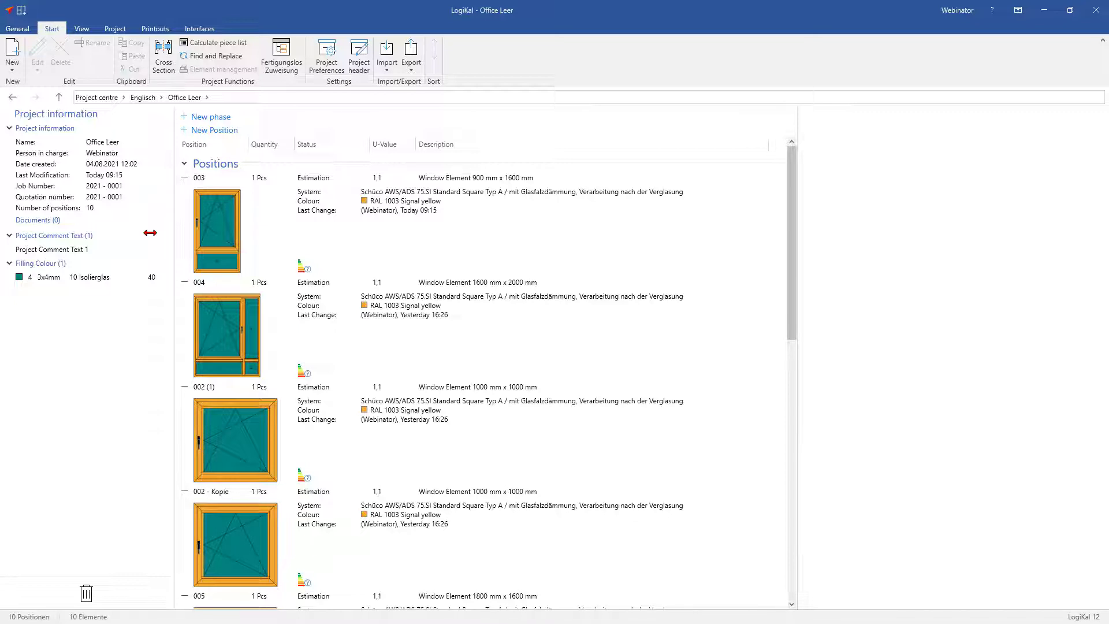
Examine the details of position 003 and the commands available for it.
click(222, 259)
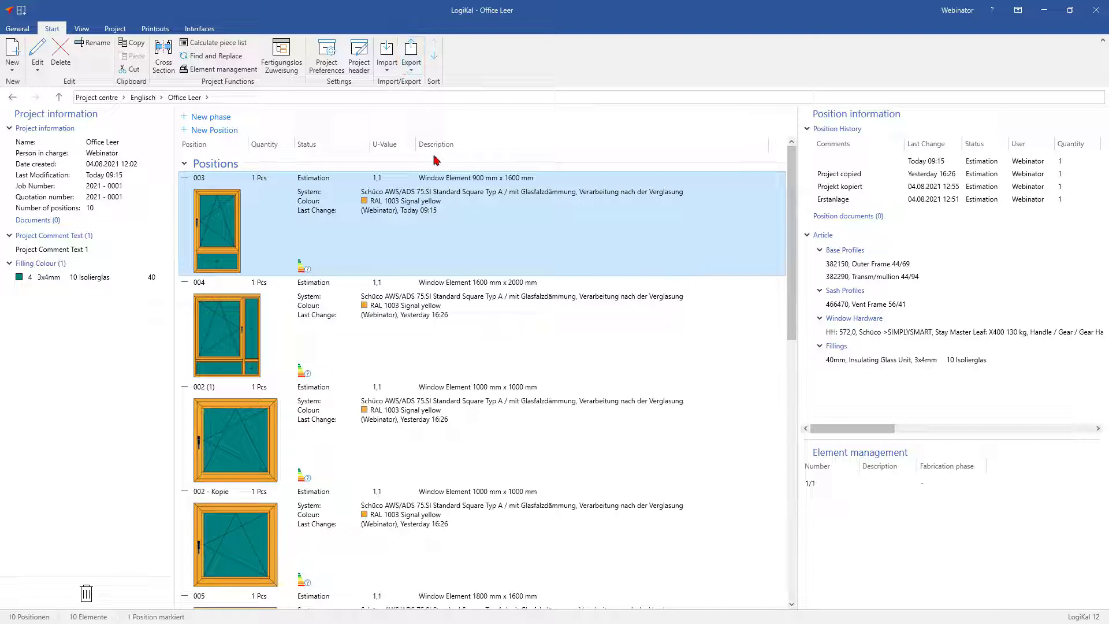
right_click(451, 229)
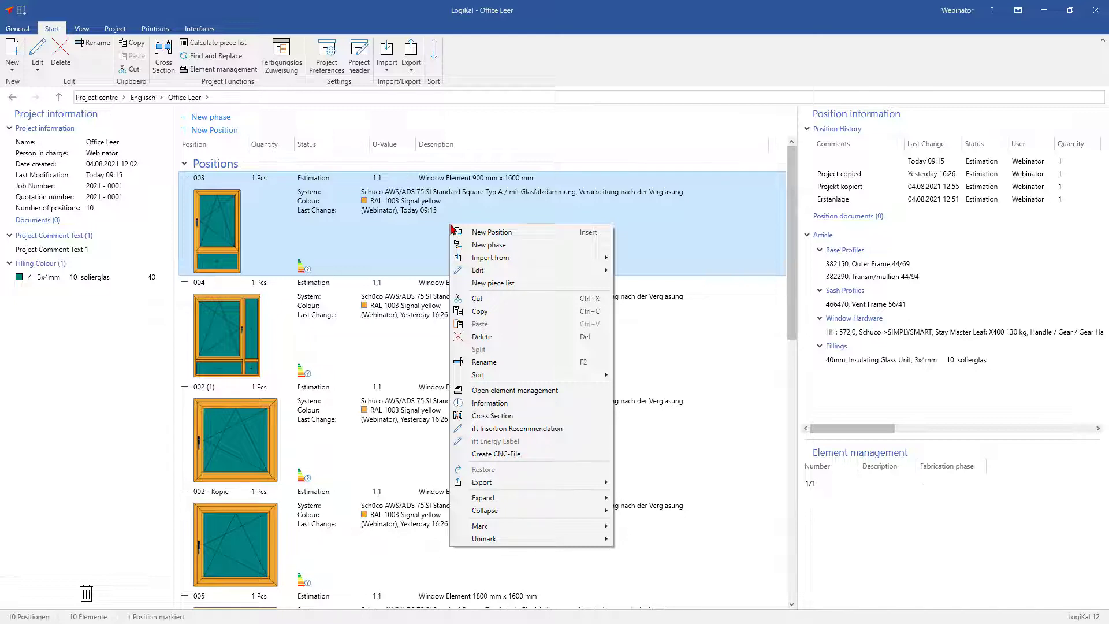
mouse_move(486, 269)
click(293, 249)
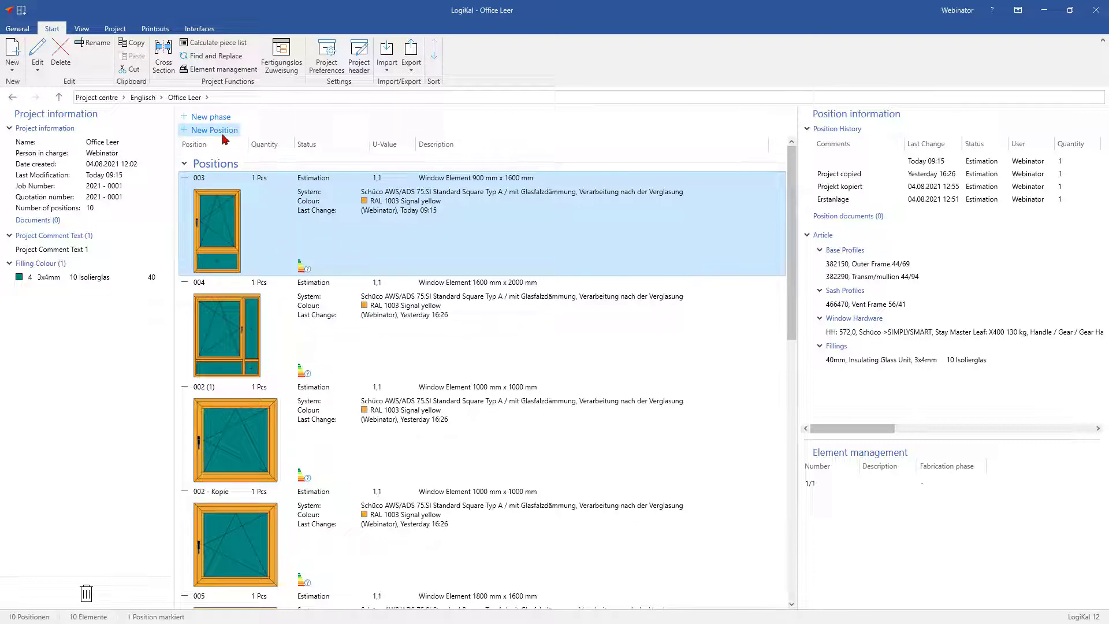
Create new position 009 with the type Window/Door/Curtain Wall Position.
click(19, 66)
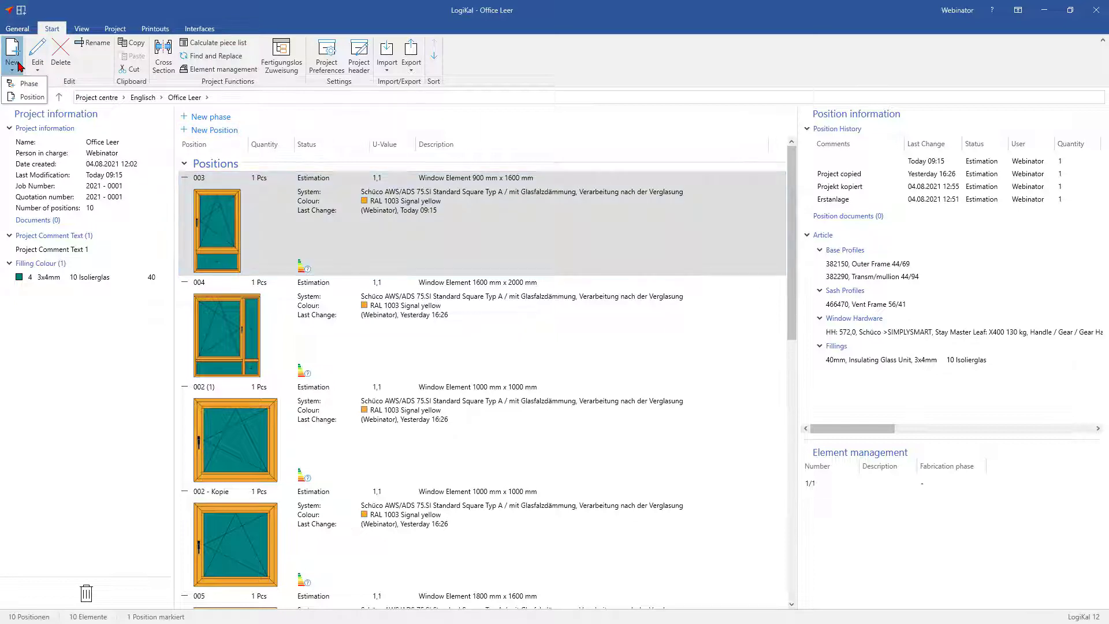
click(28, 96)
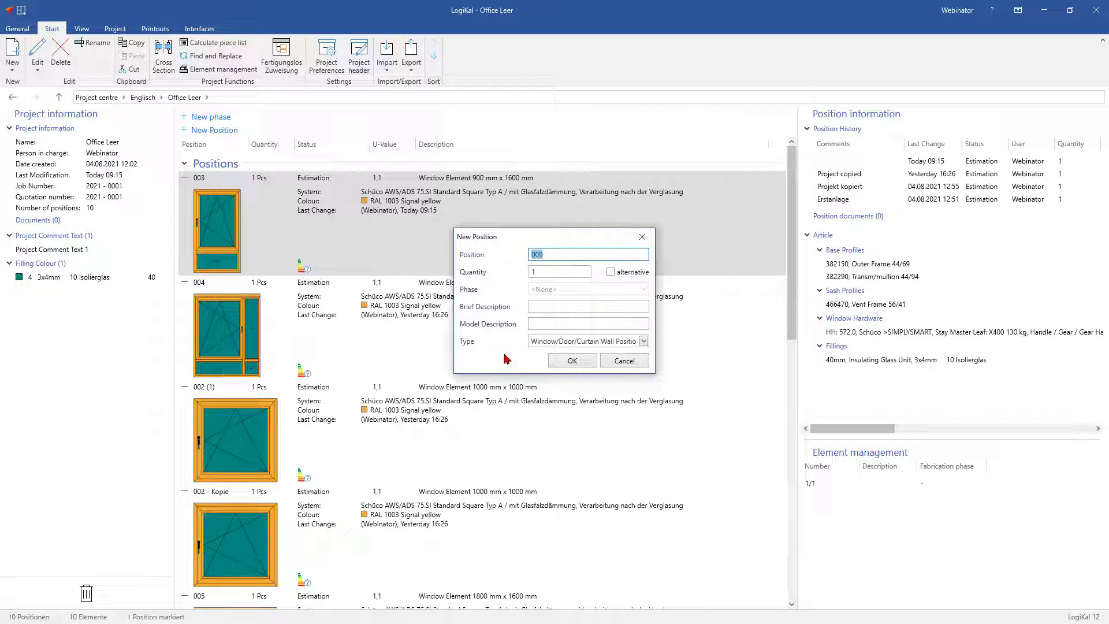
click(536, 345)
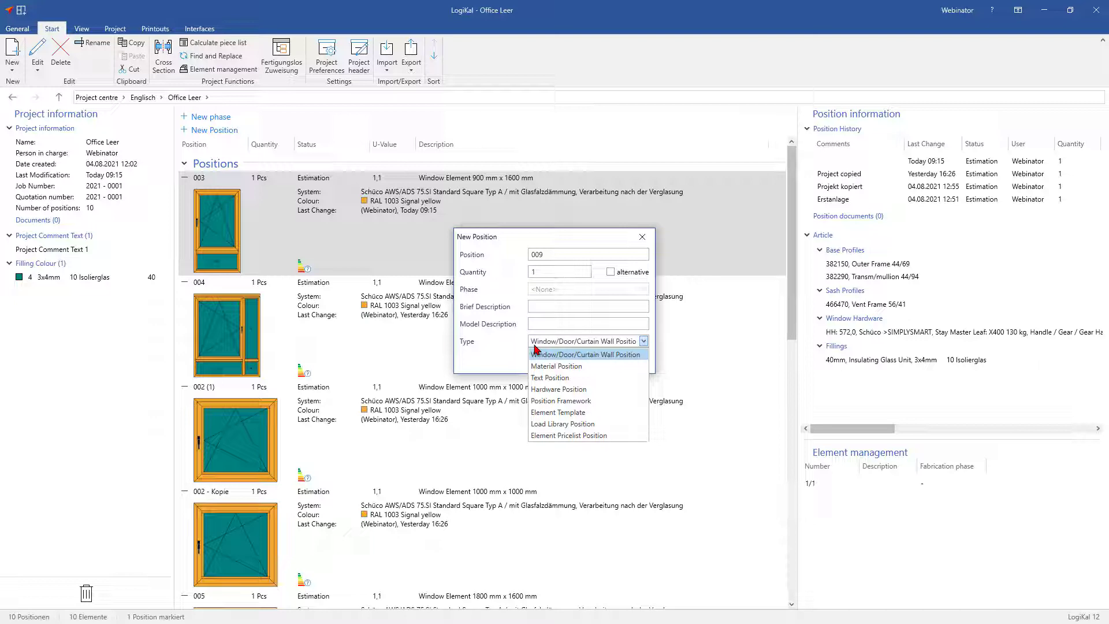
click(548, 354)
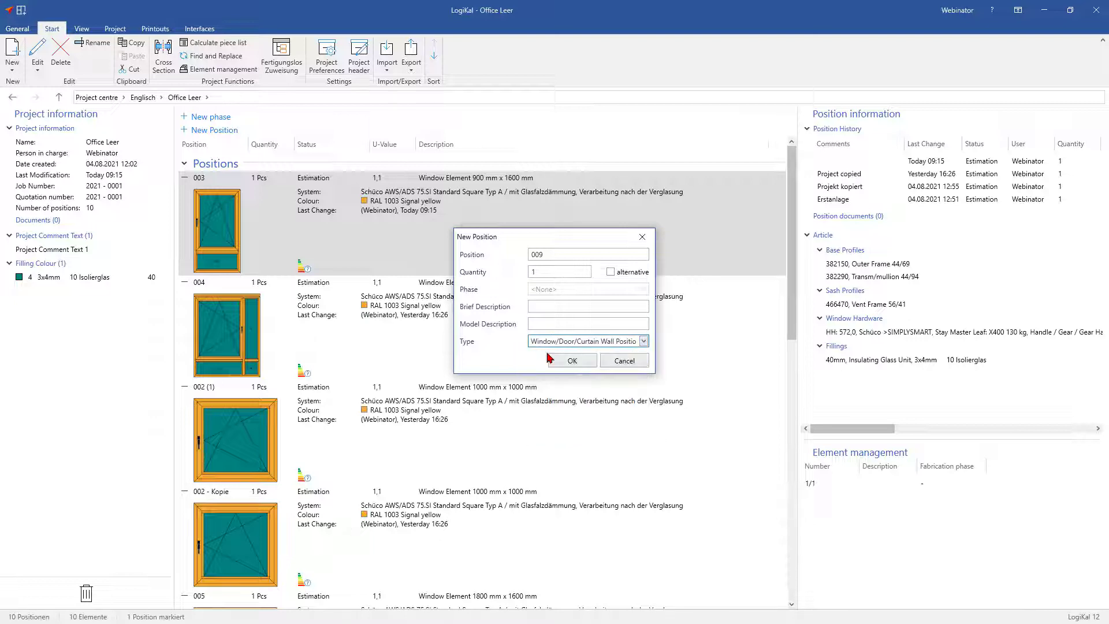
click(570, 360)
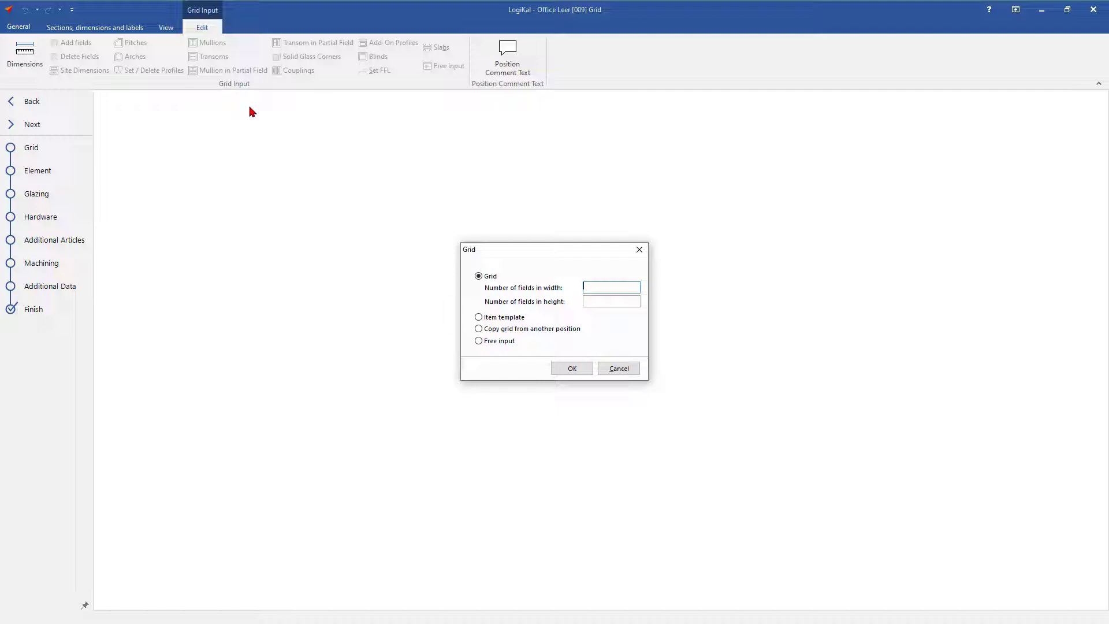
drag(529, 252, 407, 270)
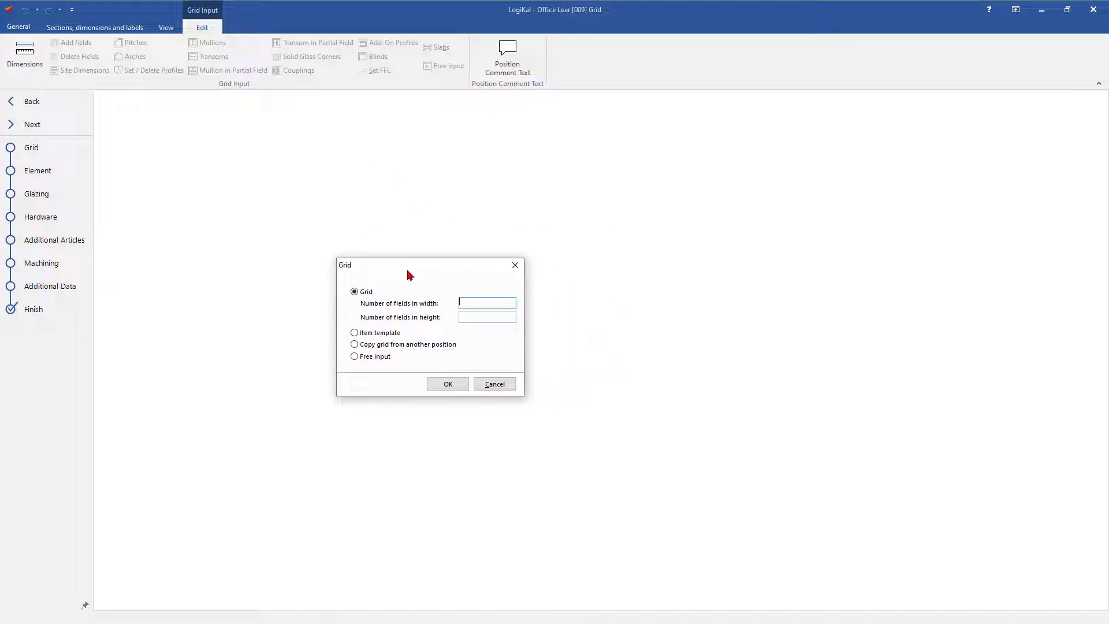
drag(408, 270, 589, 321)
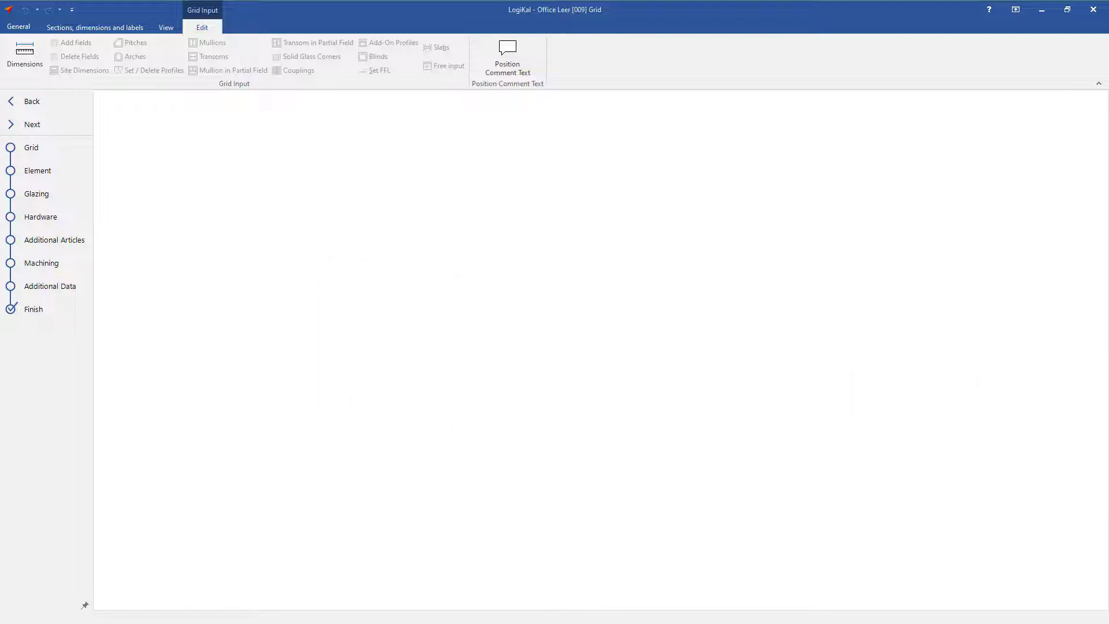
drag(880, 366, 524, 278)
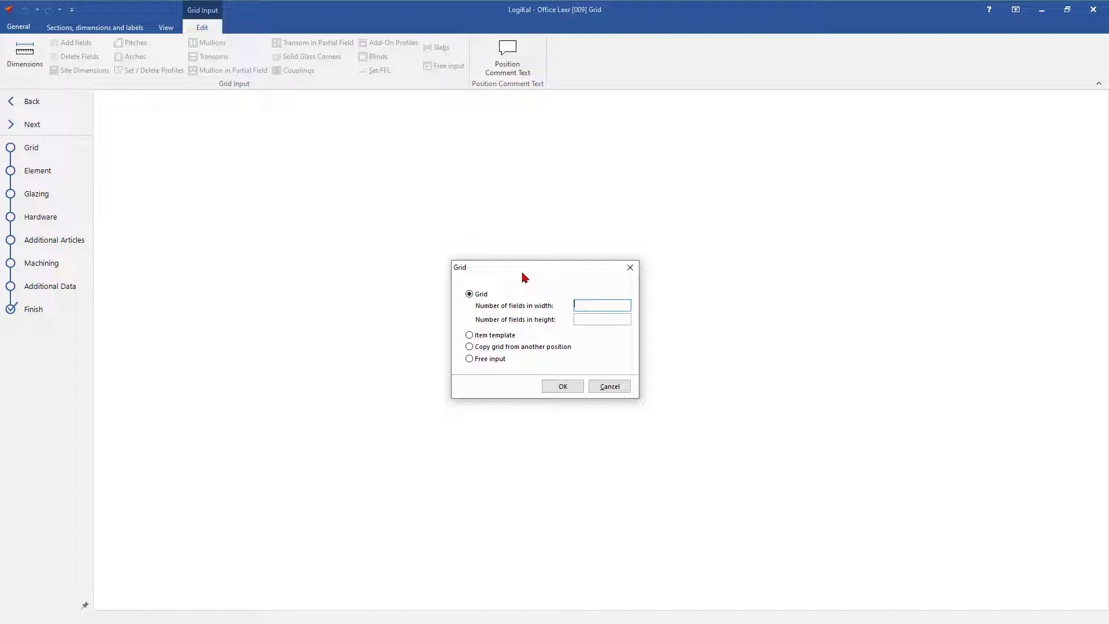
Define the element grid with two fields in width and two fields in height.
text(1)
key(Tab)
text(1)
key(Return)
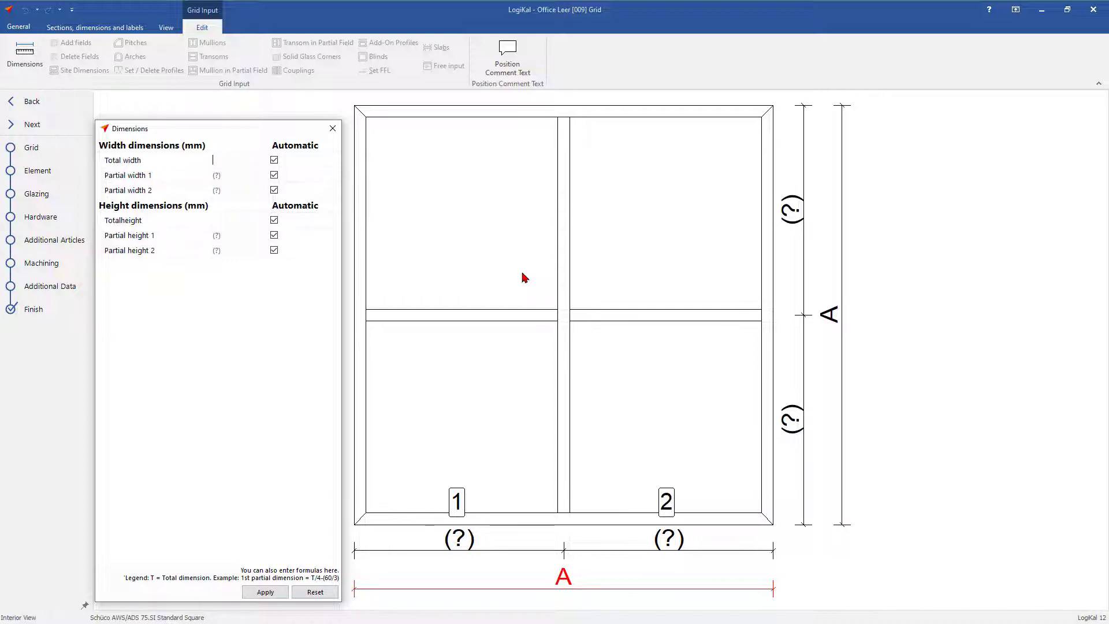
Set the grid's total width to 1600 mm and partial width 2 to 400 mm.
text(1)
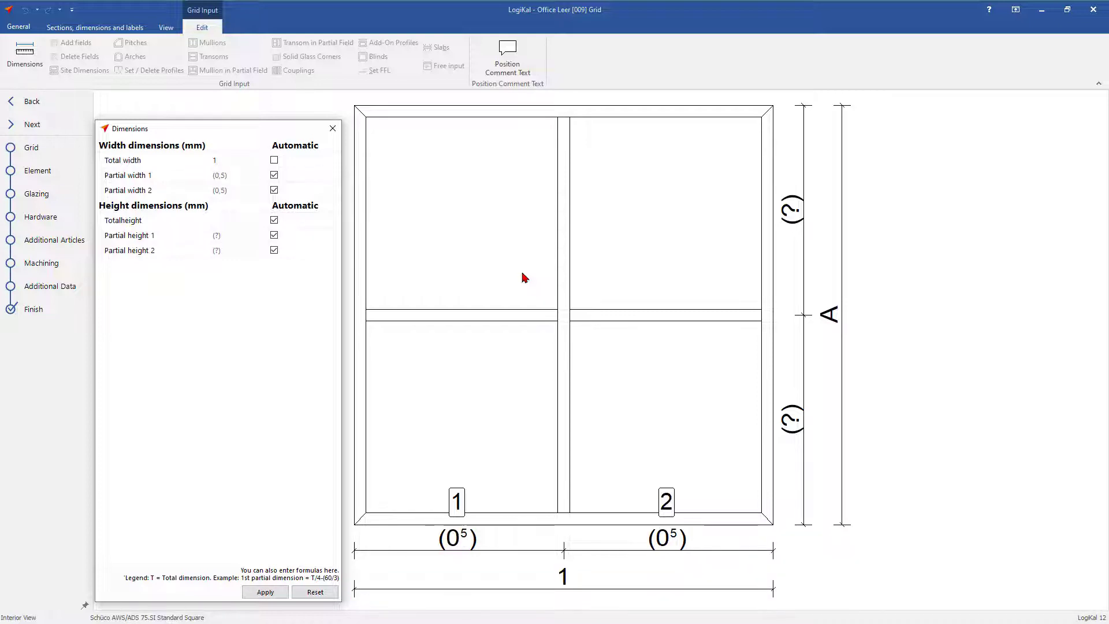
text(600)
key(Tab)
key(Tab)
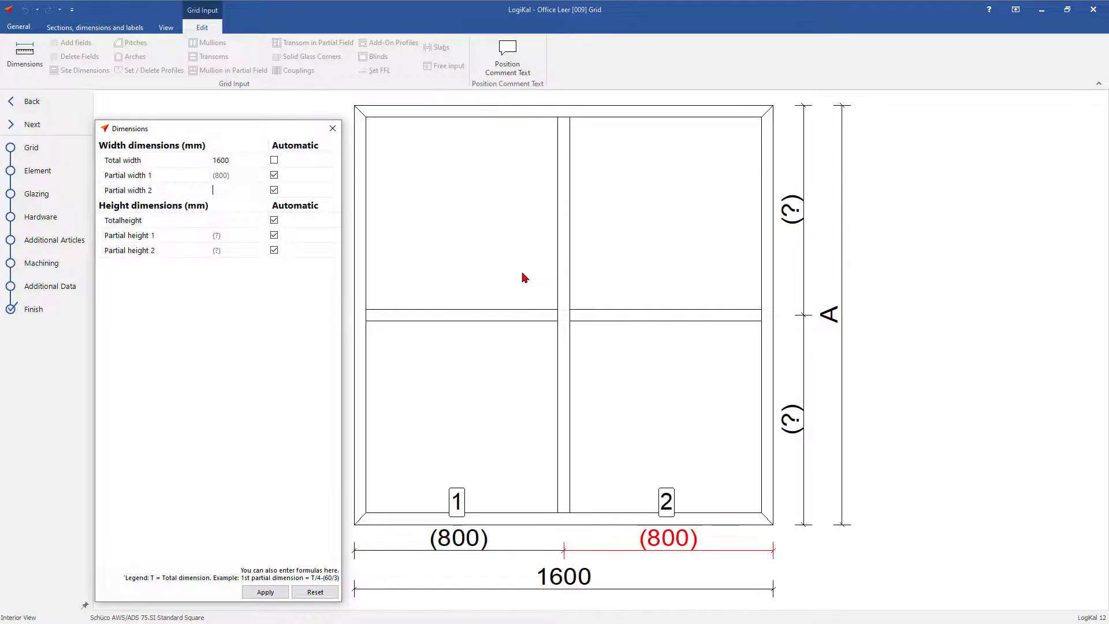
text(400)
key(Tab)
Set the grid's total height to 2000 mm and partial height 1 to 400 mm, and accept the dimensions.
text(2)
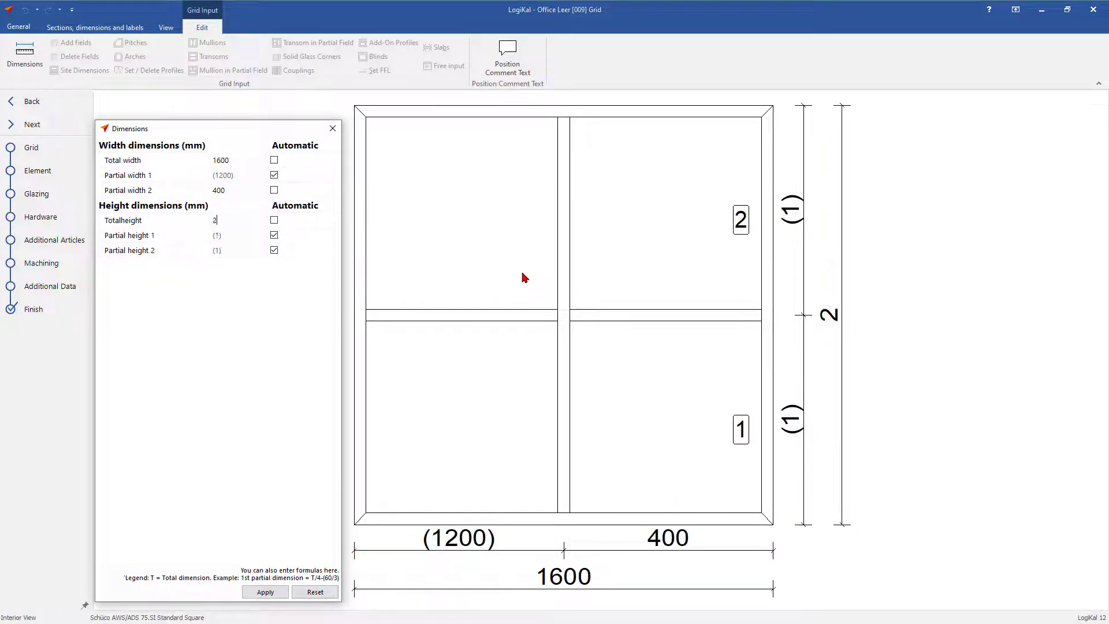
text(000)
key(Tab)
text(400)
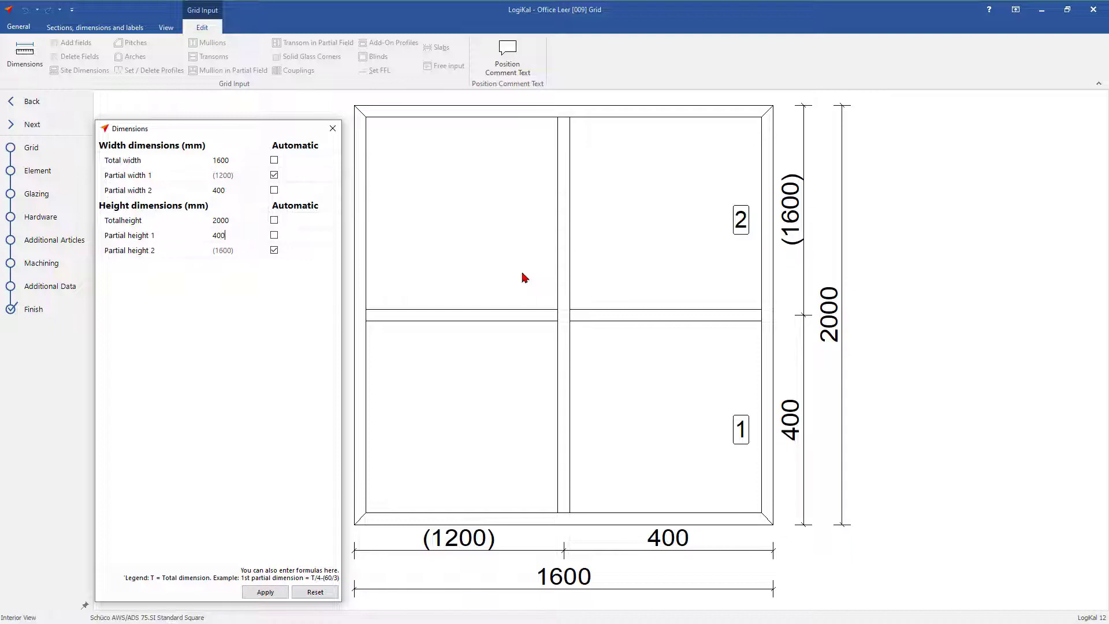
key(Return)
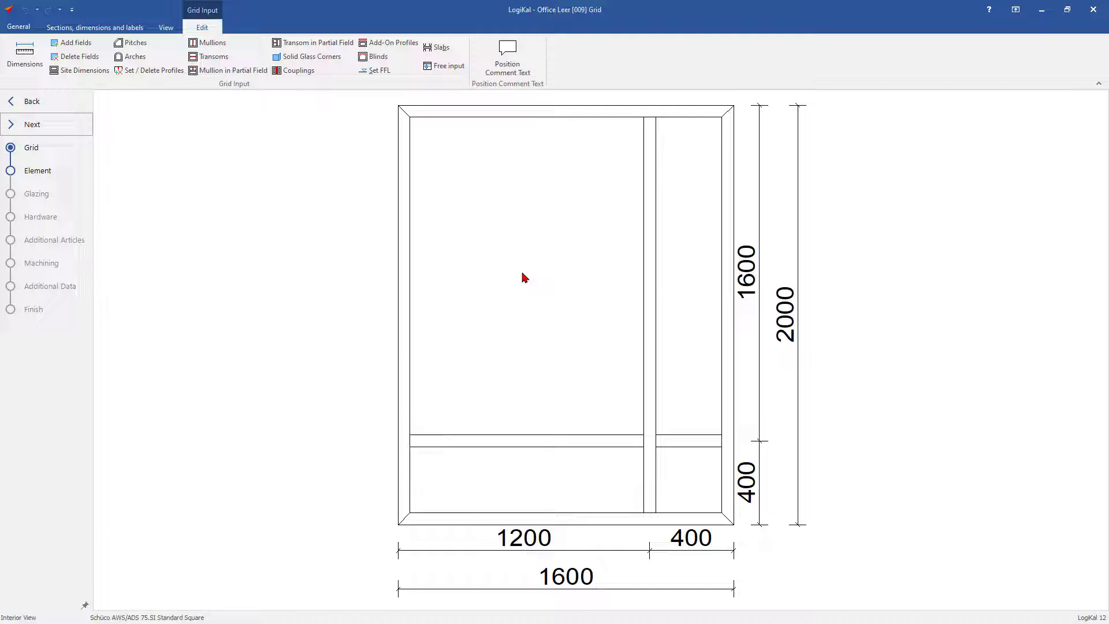
Try the minimised display of the command ribbon and the workflow sidebar, and restore both to full size.
click(1099, 84)
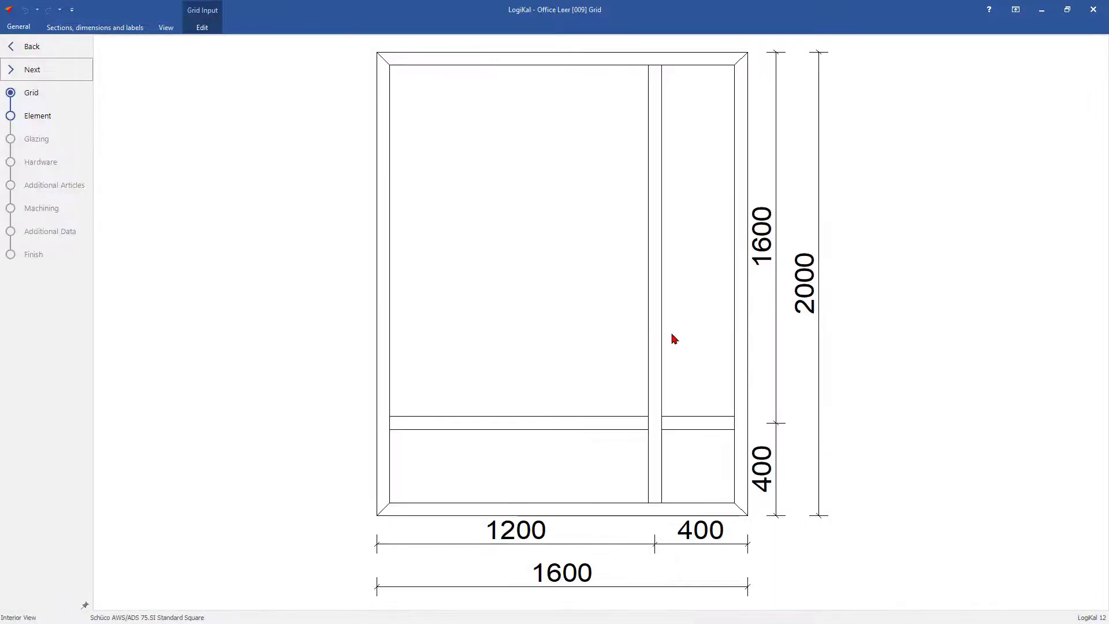
click(85, 606)
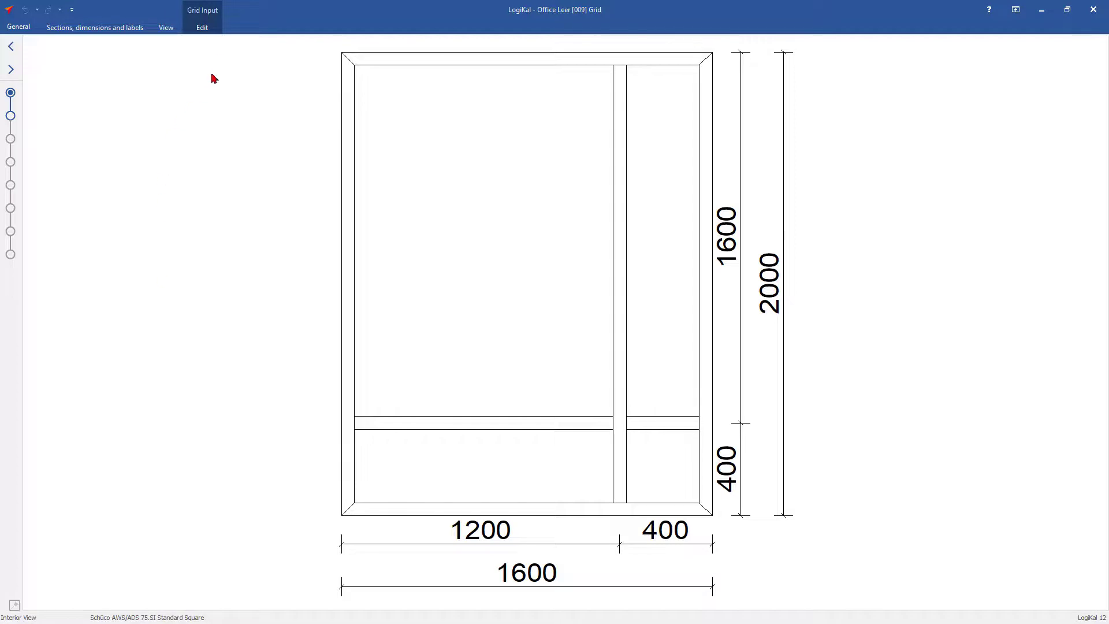
click(211, 31)
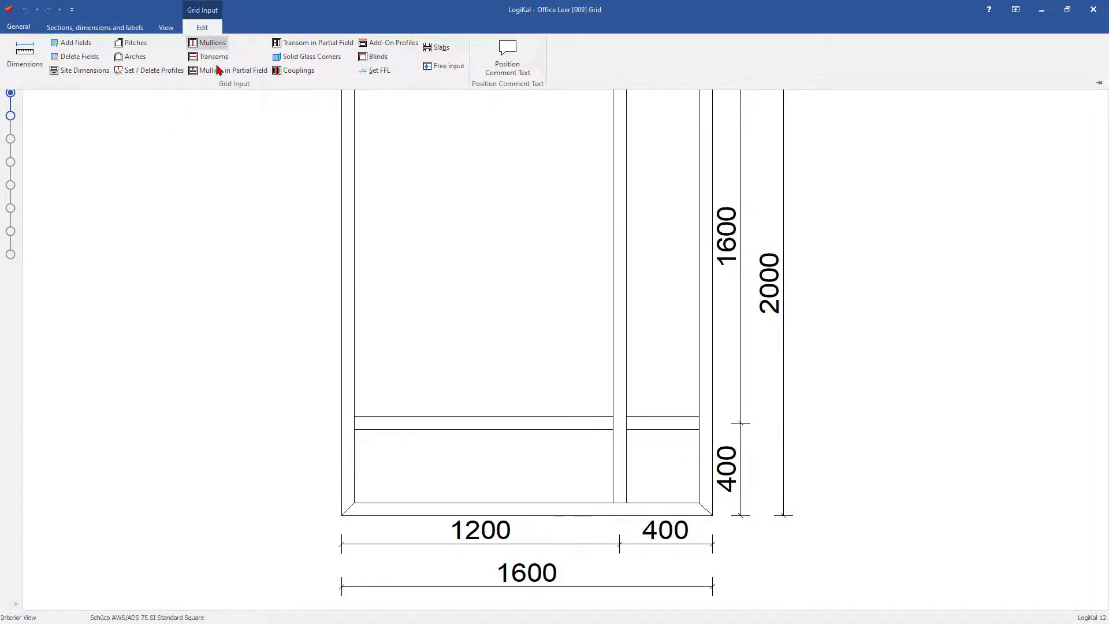
click(226, 129)
click(204, 29)
click(1098, 86)
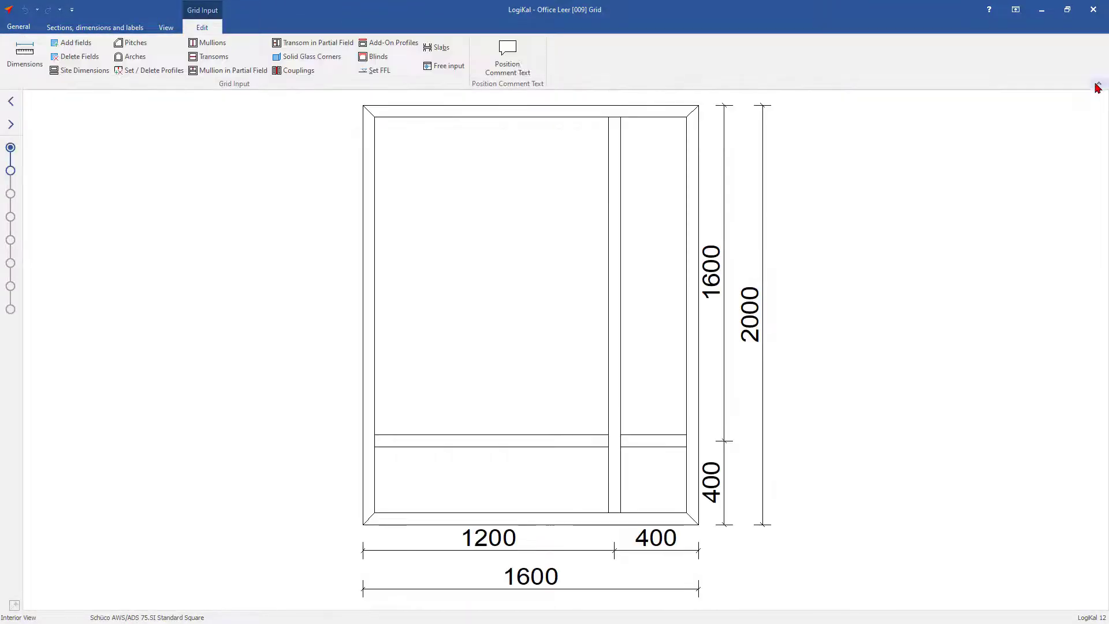
mouse_move(55, 554)
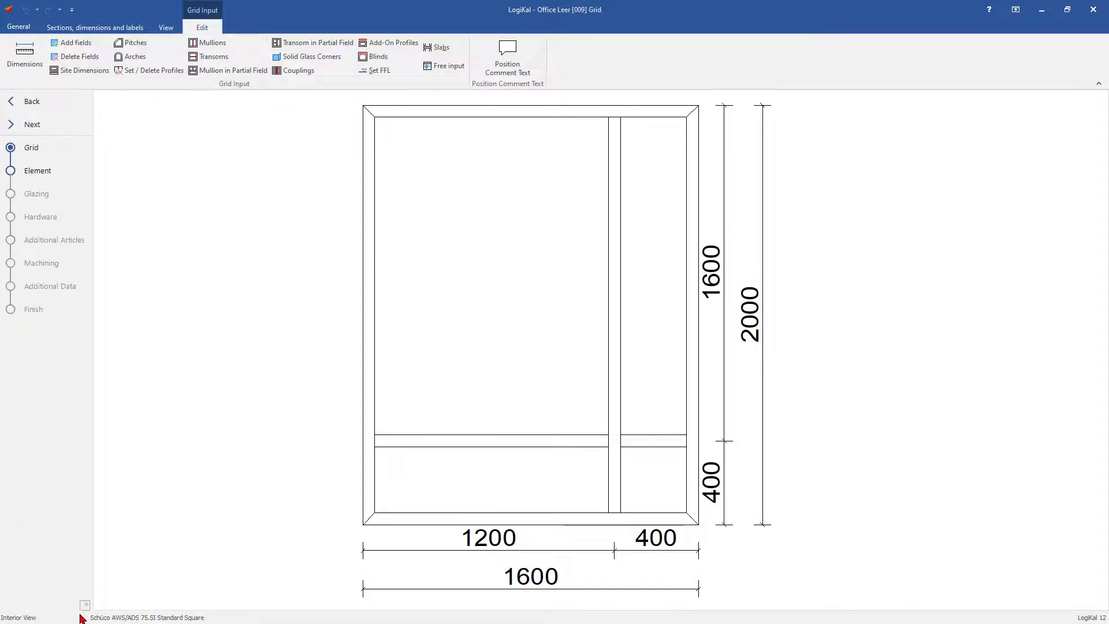
click(84, 605)
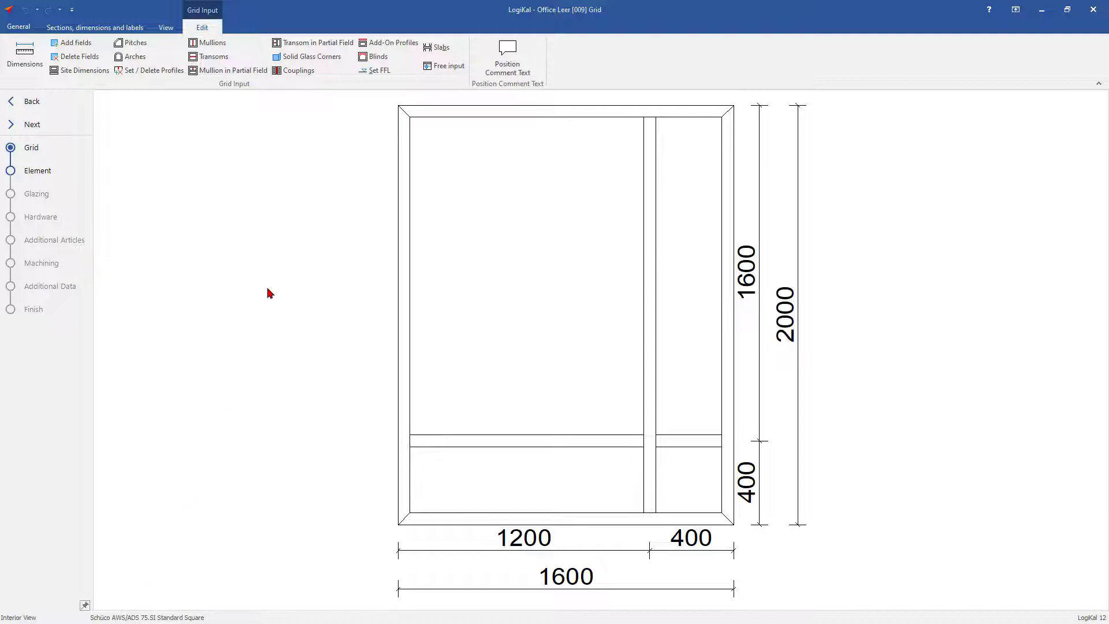
Set an add-on profile on the upper side of the outer frame.
click(392, 48)
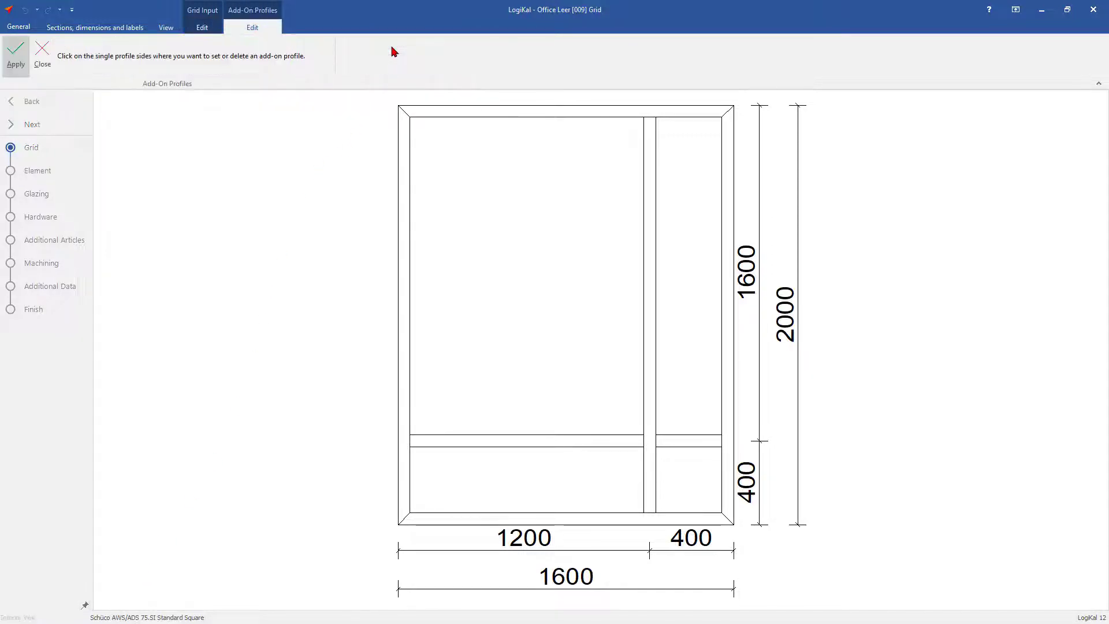
click(458, 109)
click(16, 53)
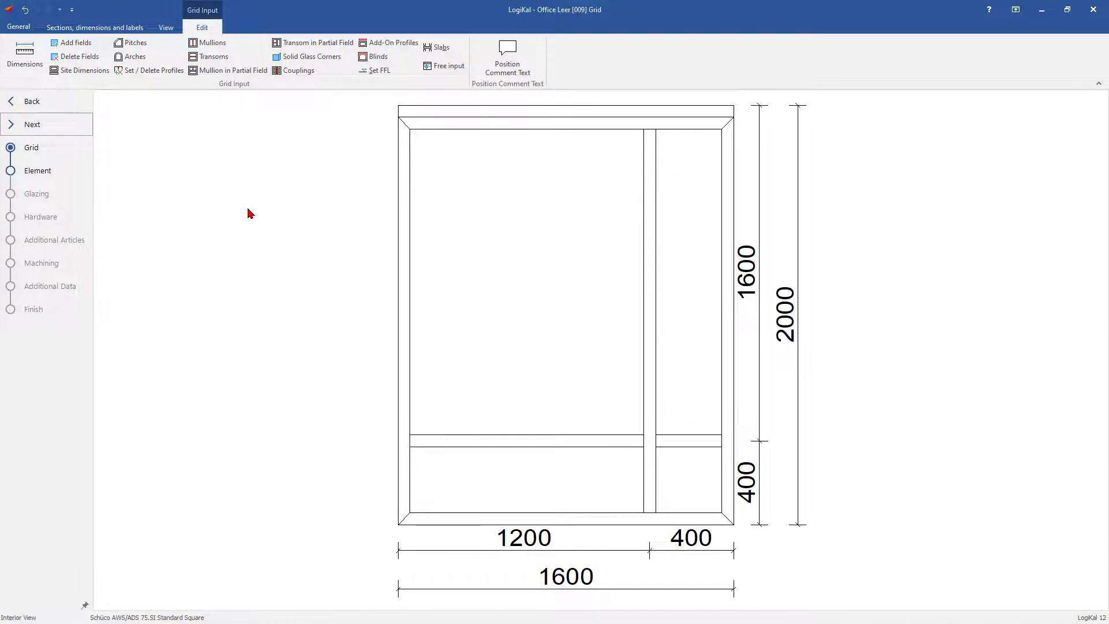
Insert a tilt-and-turn window in the large upper-left field and fixed glazing from inside in the other three fields.
click(78, 135)
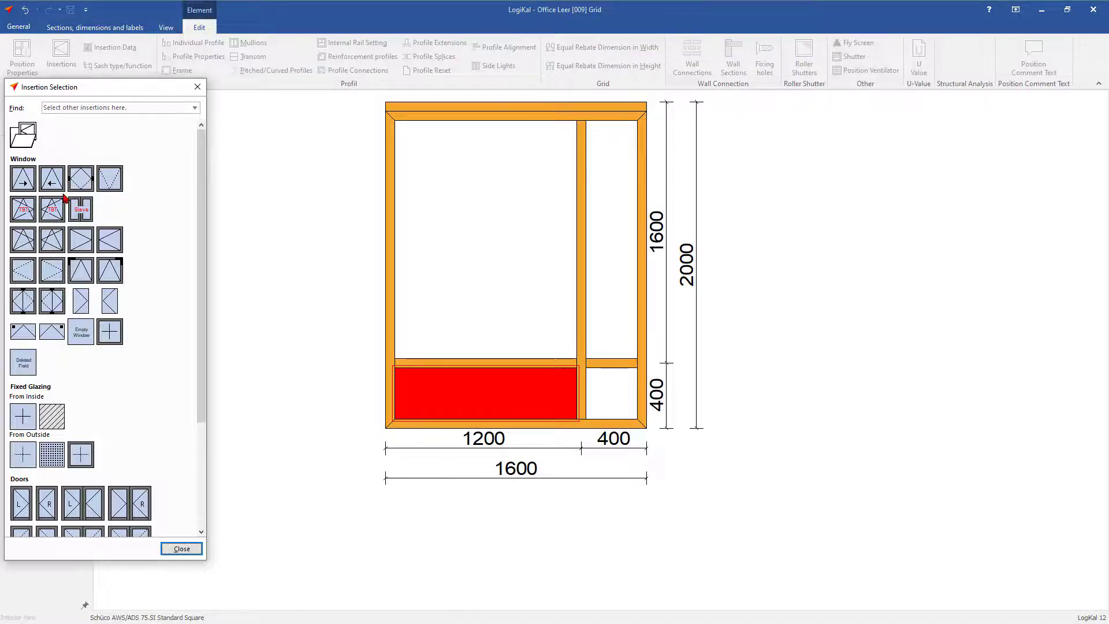
click(22, 416)
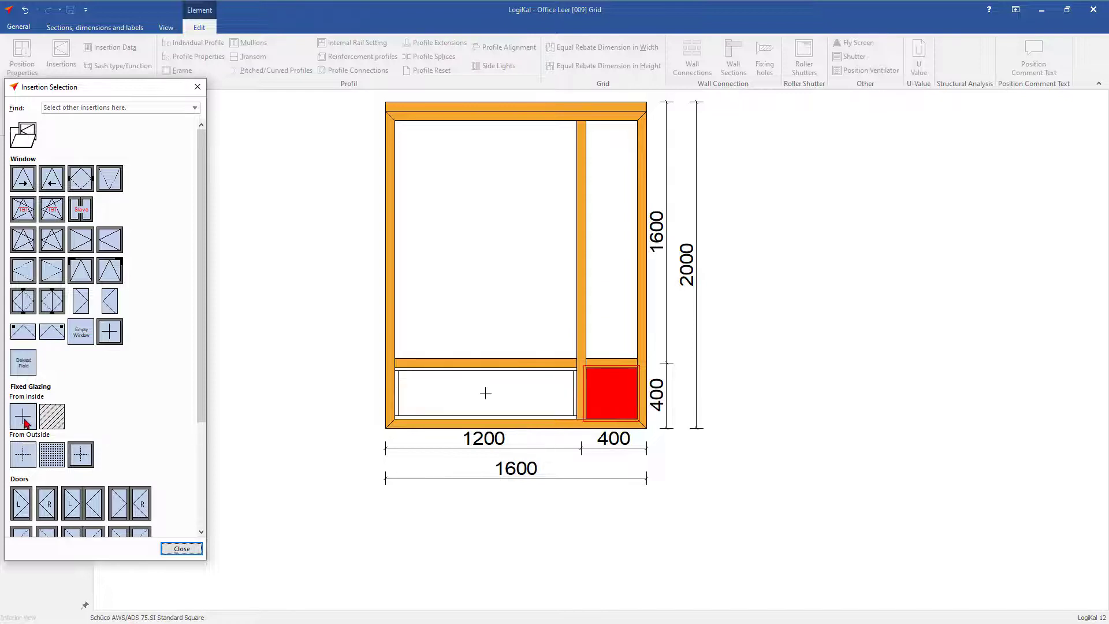
click(22, 416)
click(34, 238)
click(32, 415)
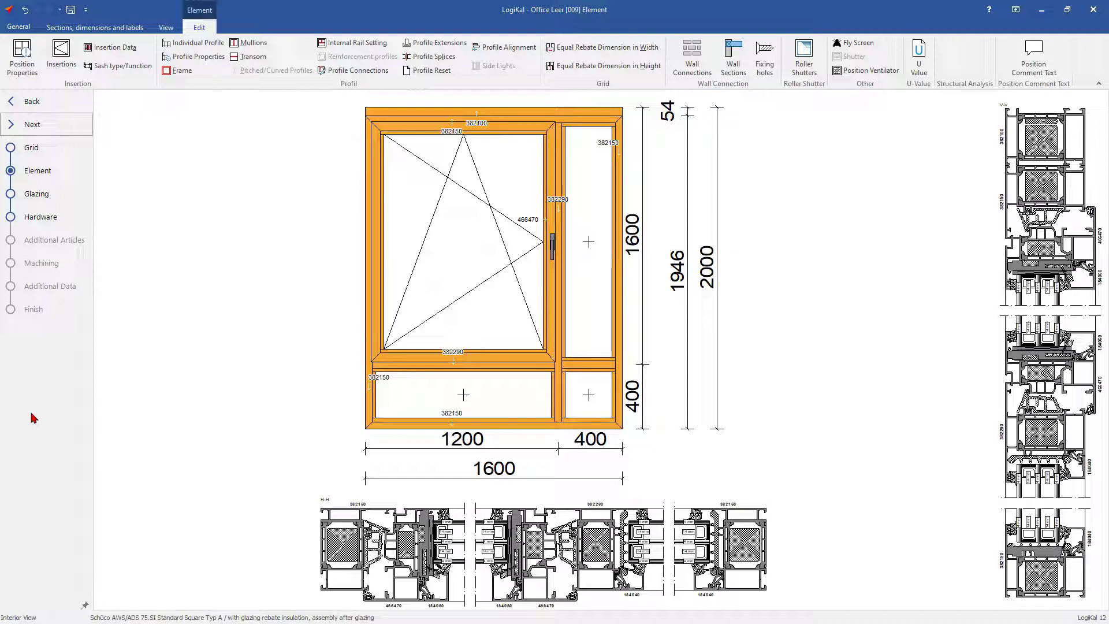
In the Glazing stage, set the filling of the large tilt-and-turn field to Insulating Glass Unit, Wärmeschutz 1,0.
click(65, 204)
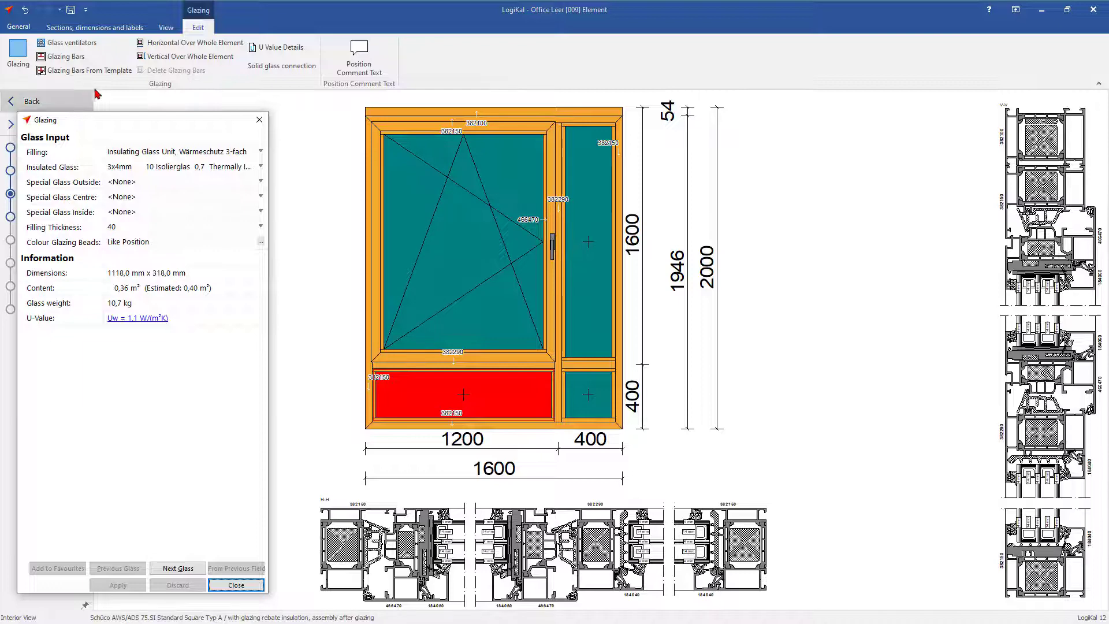
drag(107, 123, 164, 112)
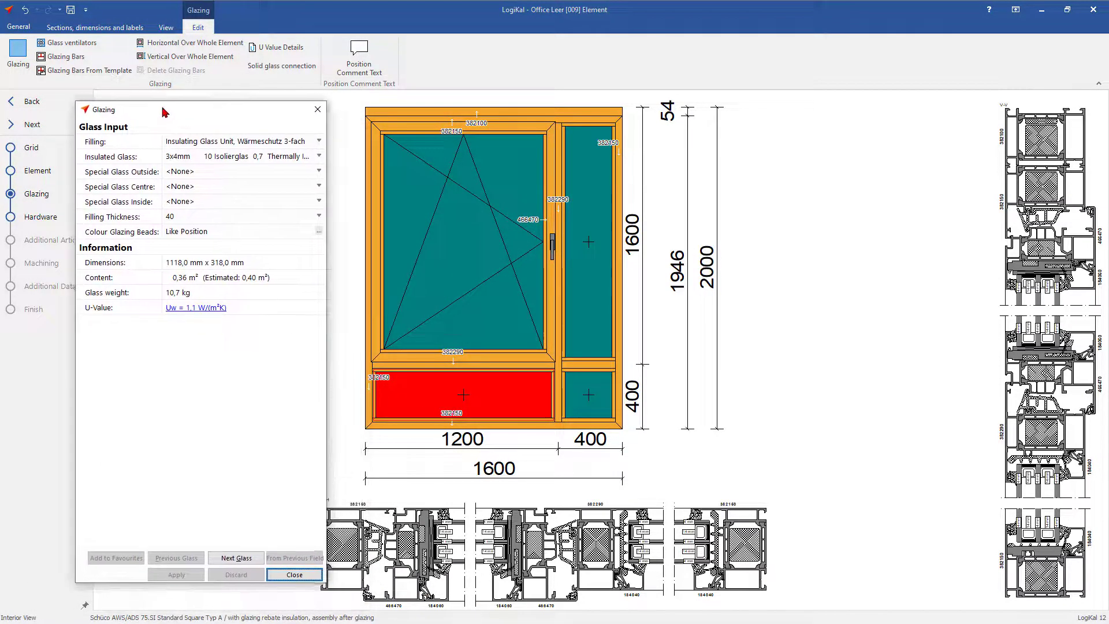
click(317, 110)
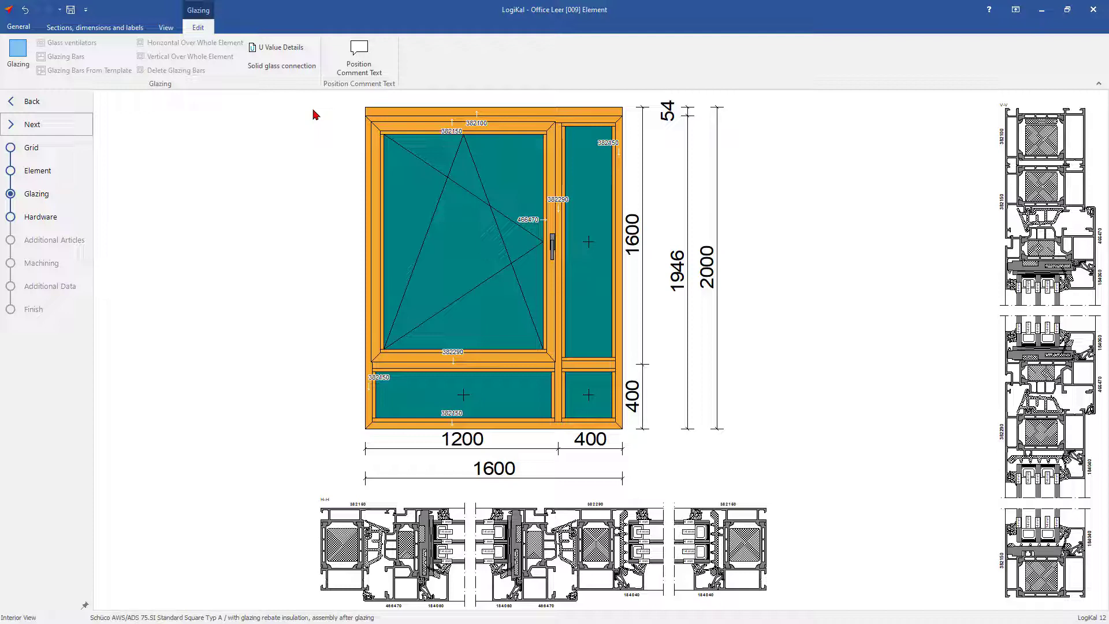
click(421, 192)
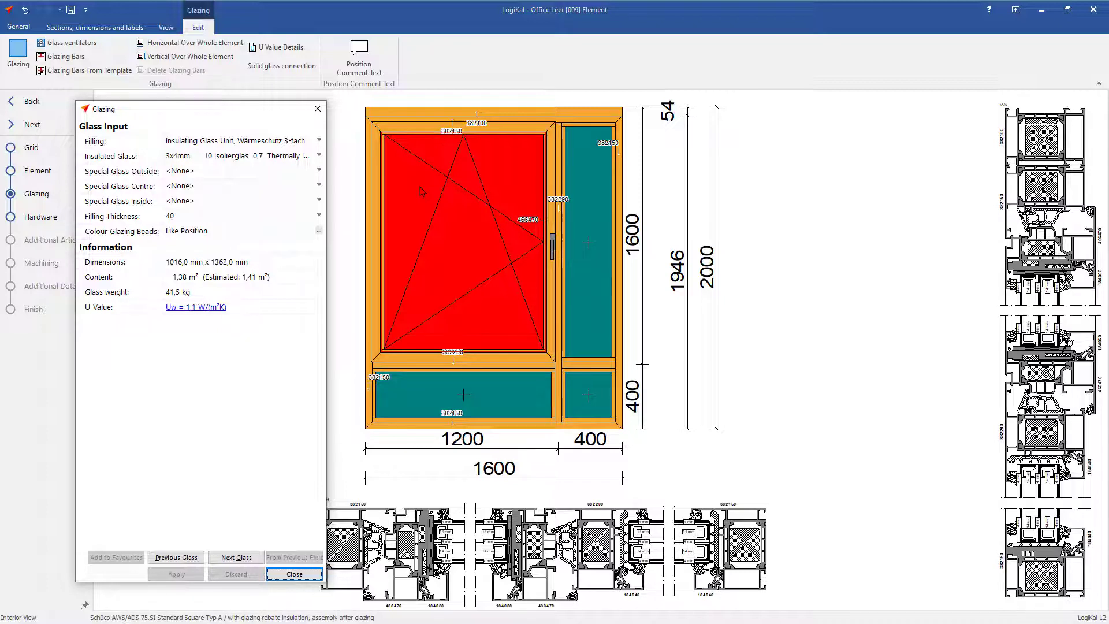
click(318, 140)
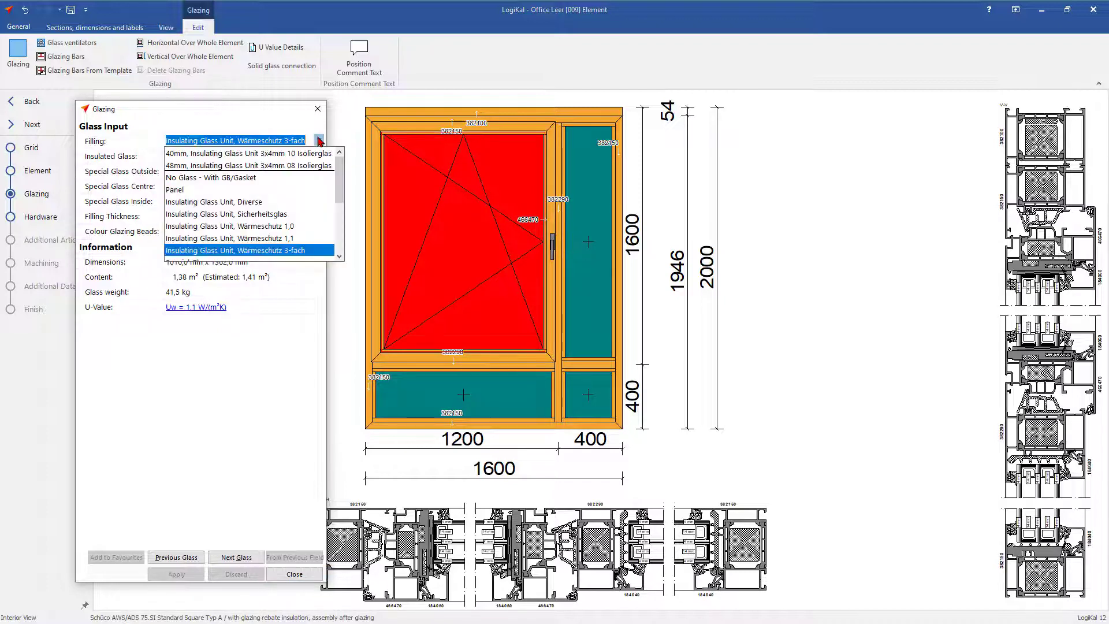
click(279, 227)
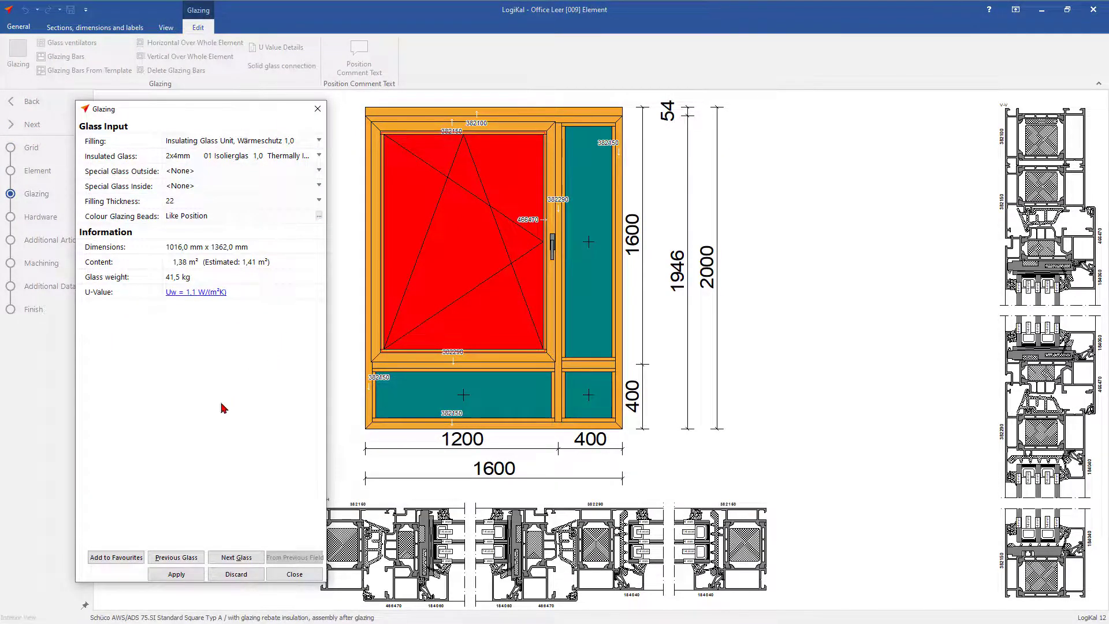
Add the selected insulating glass filling to the favourites and check the favourites in the list of fillings.
click(113, 558)
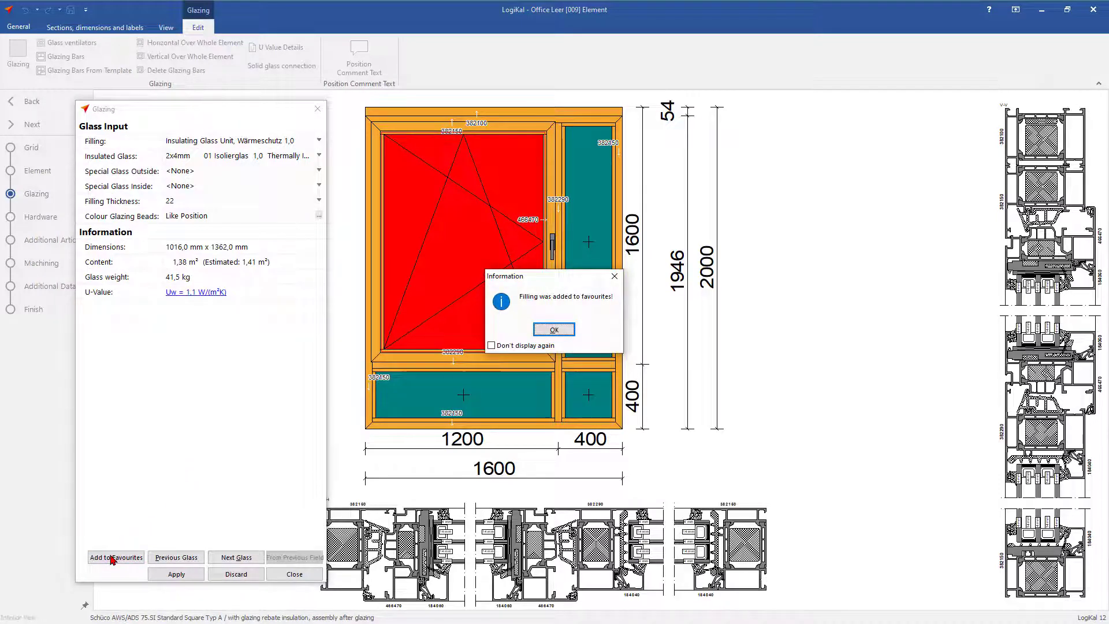
click(554, 330)
click(320, 142)
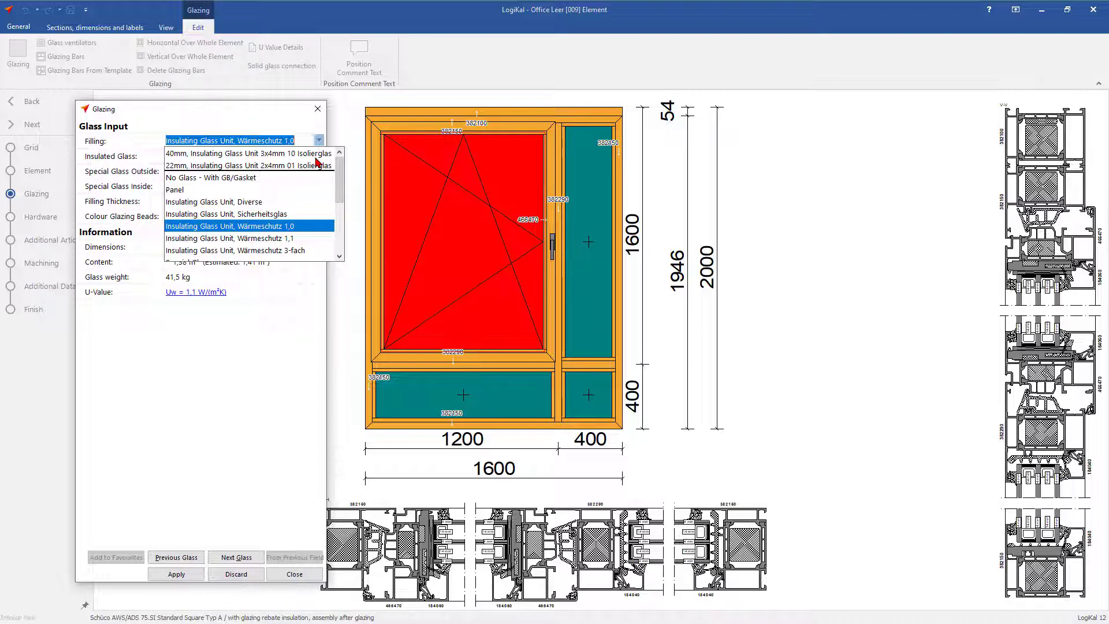
click(317, 164)
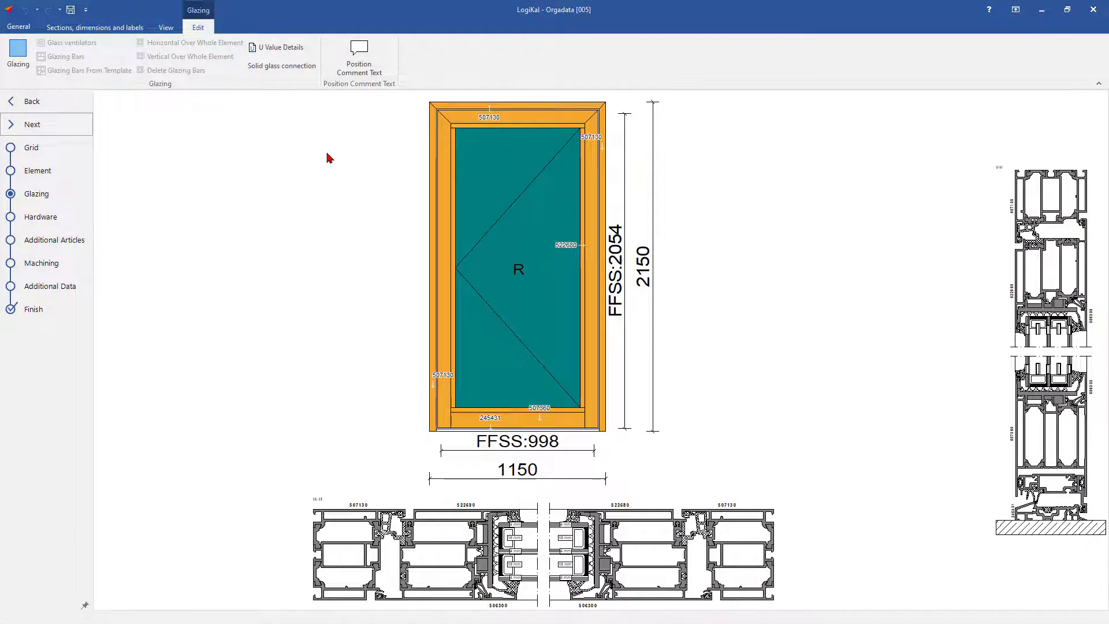
In the Orgadata door position, change the glazing bead of the leaf to 506310 12 mm and apply it.
double_click(460, 207)
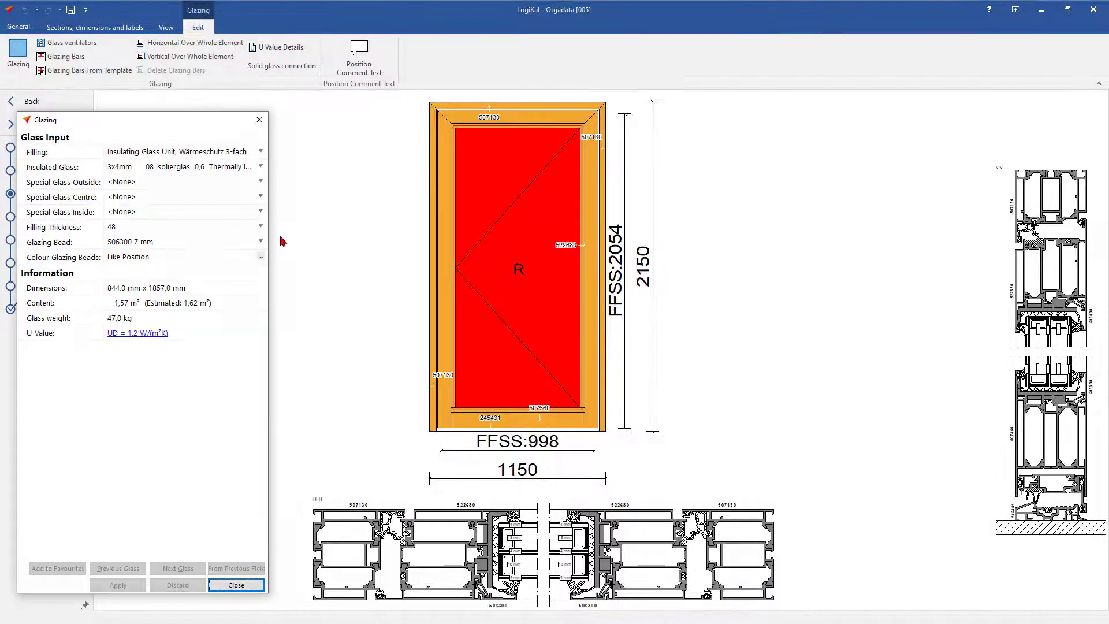
click(261, 241)
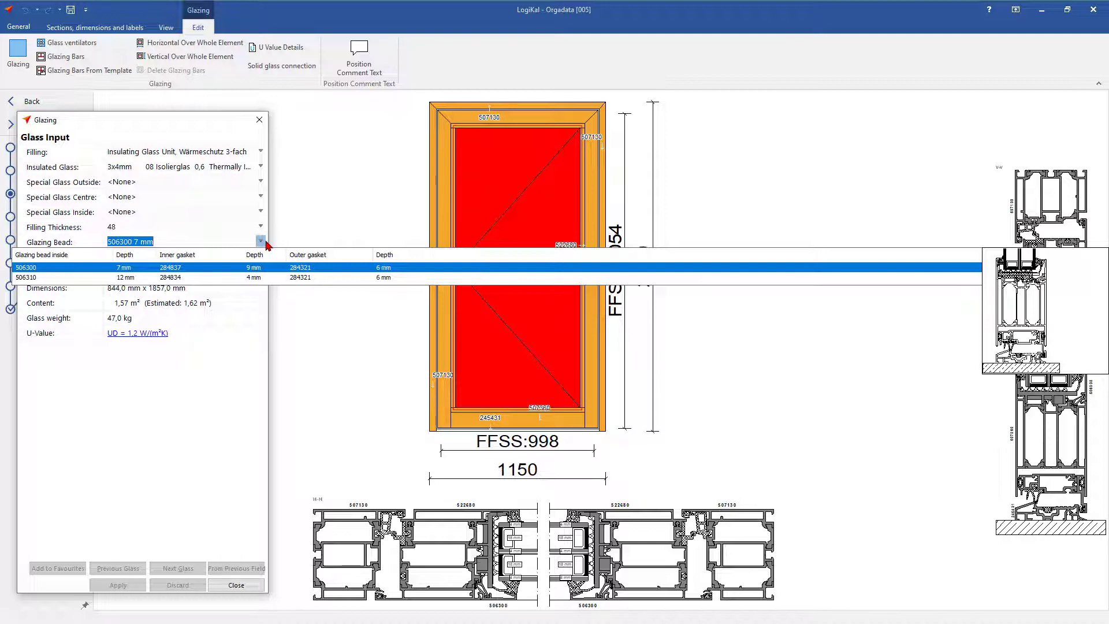
click(161, 278)
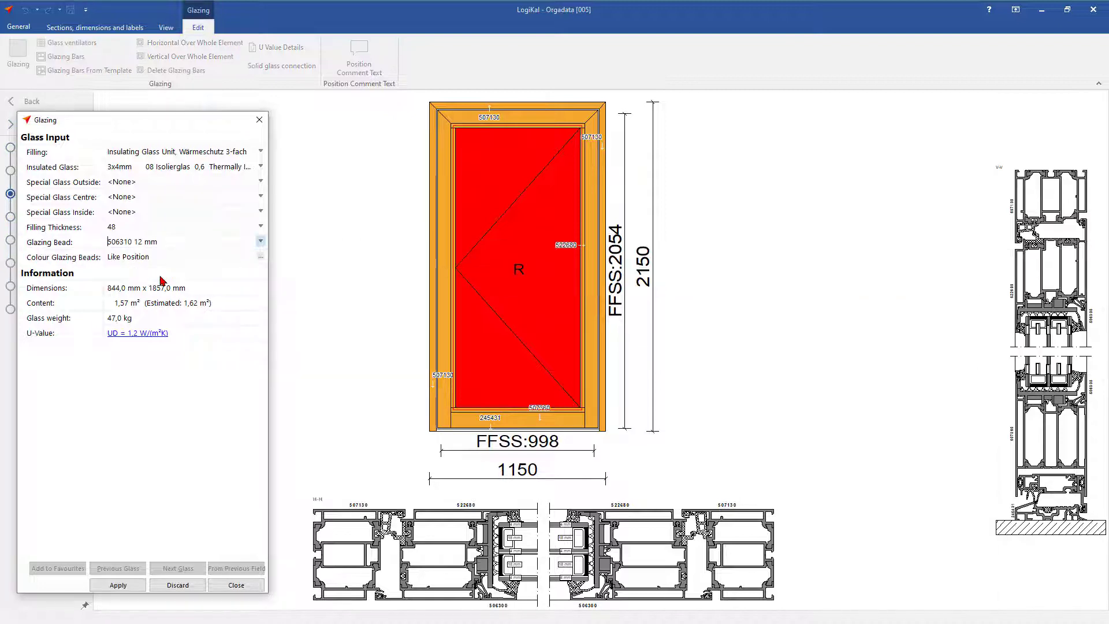
click(118, 587)
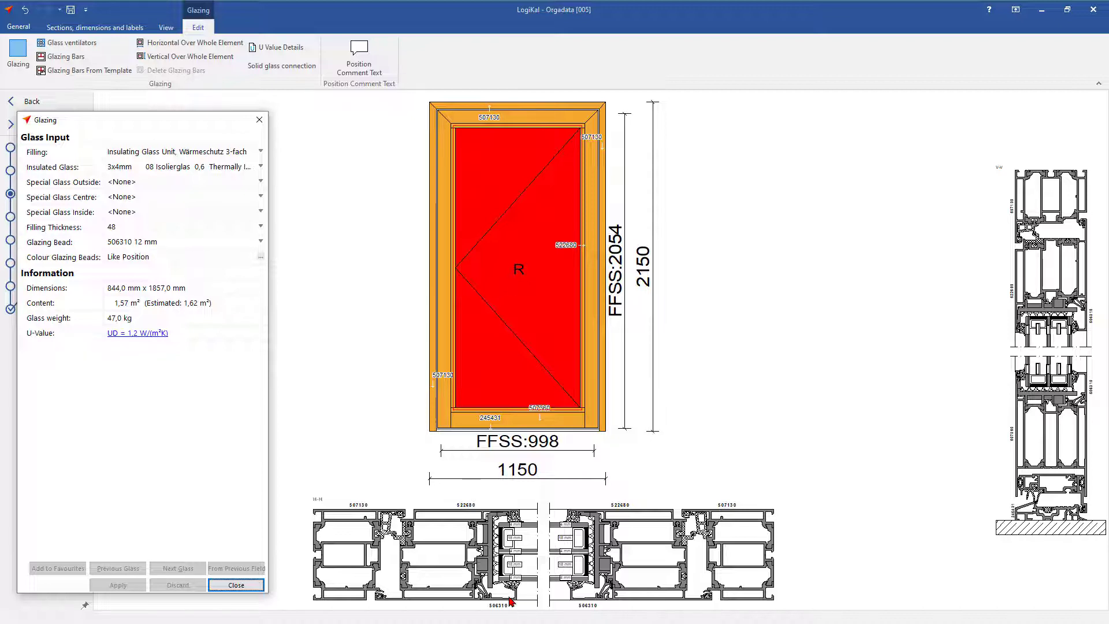
click(512, 603)
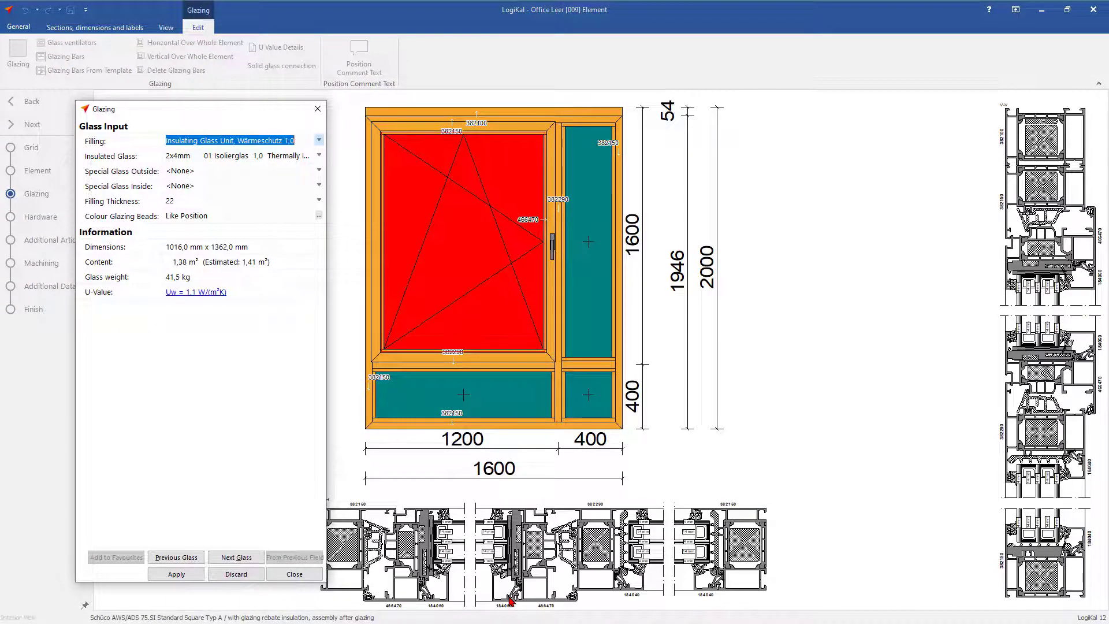
Close the window's glazing input without applying it and look through the Hardware and Additional Articles stages.
click(296, 573)
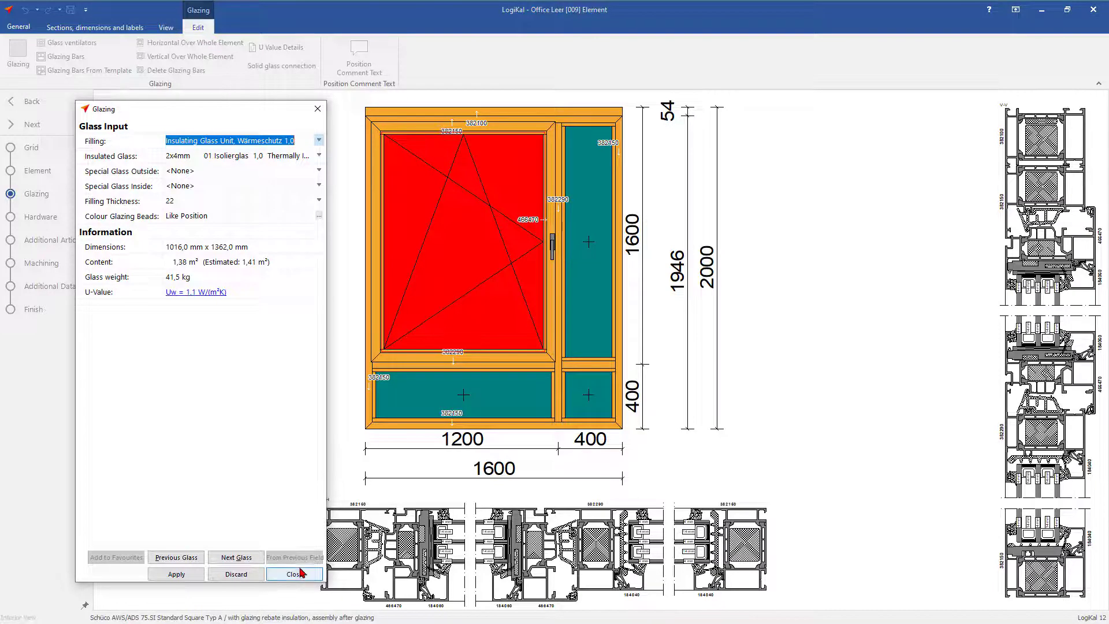
click(49, 220)
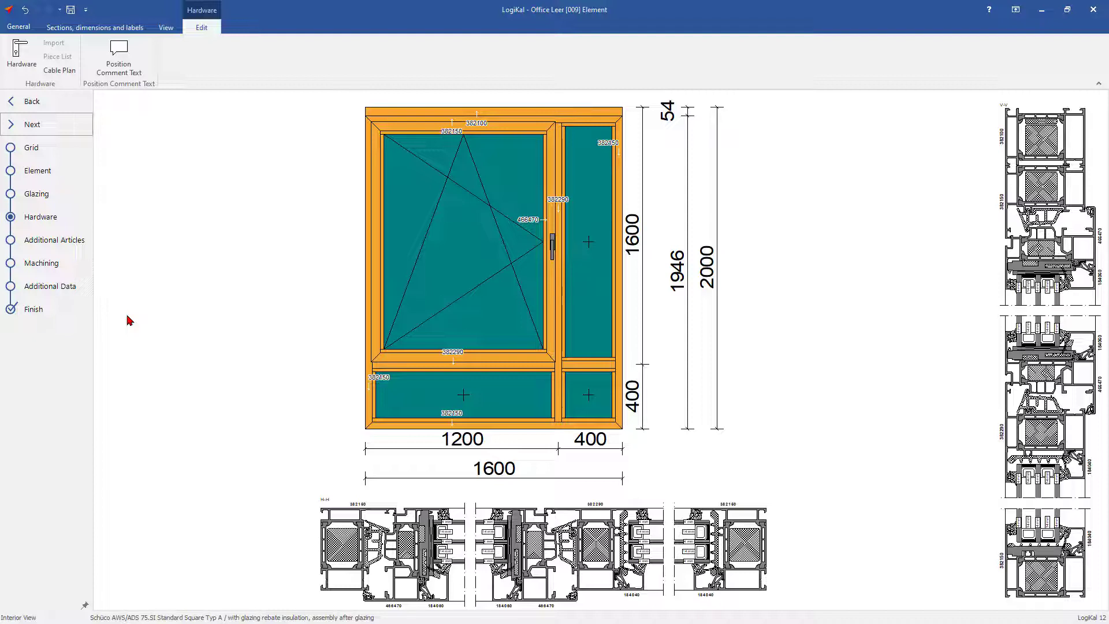
click(80, 244)
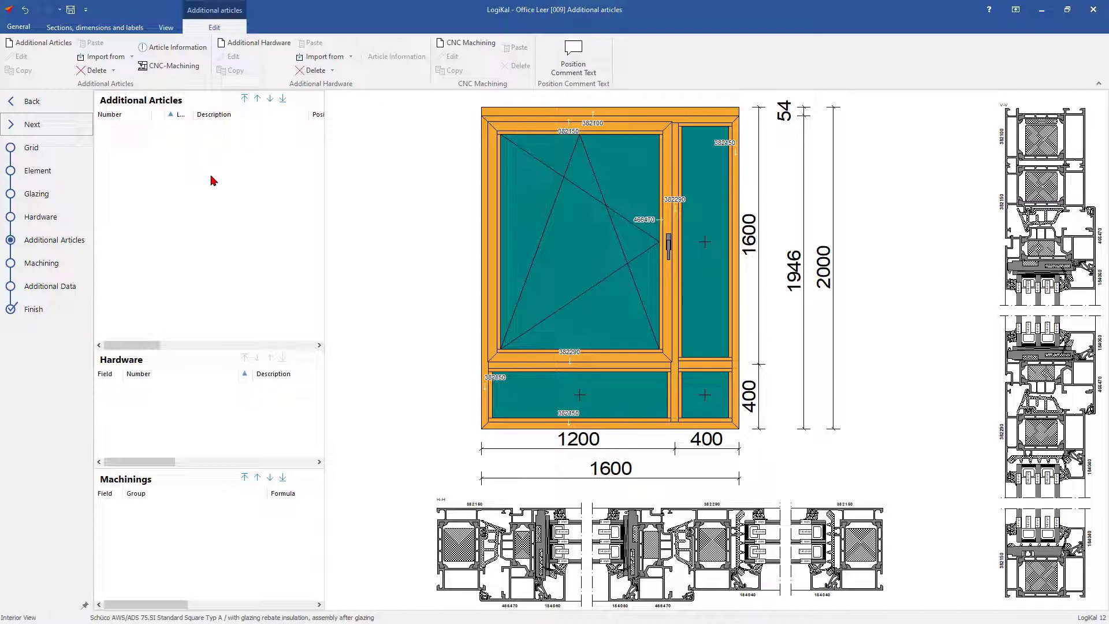
Return to the Element stage and open the fixing hole settings.
click(67, 175)
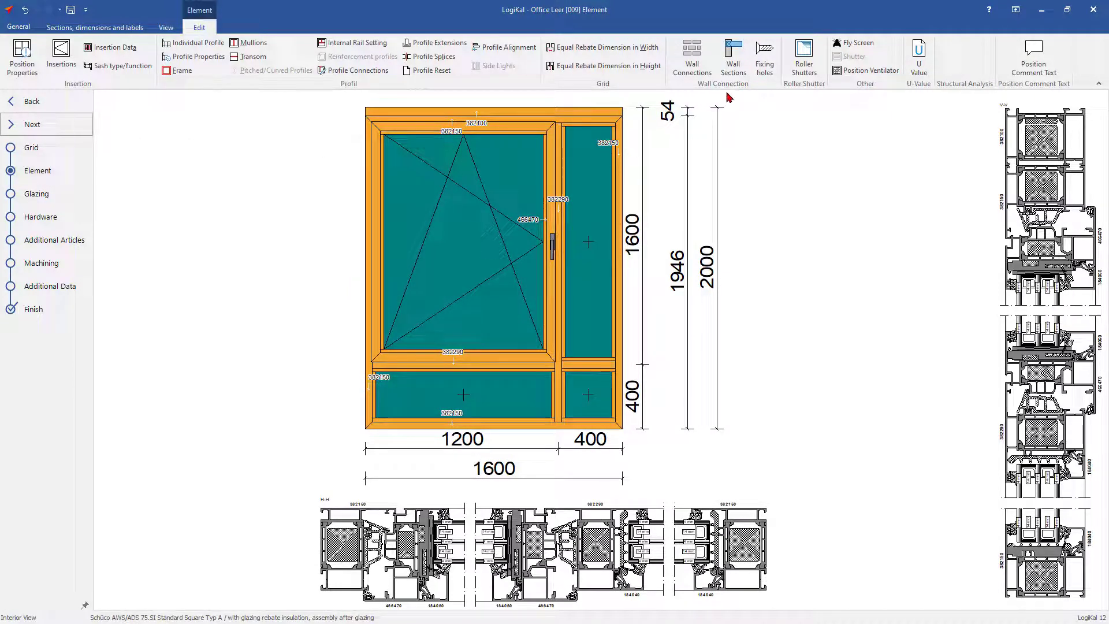
click(764, 63)
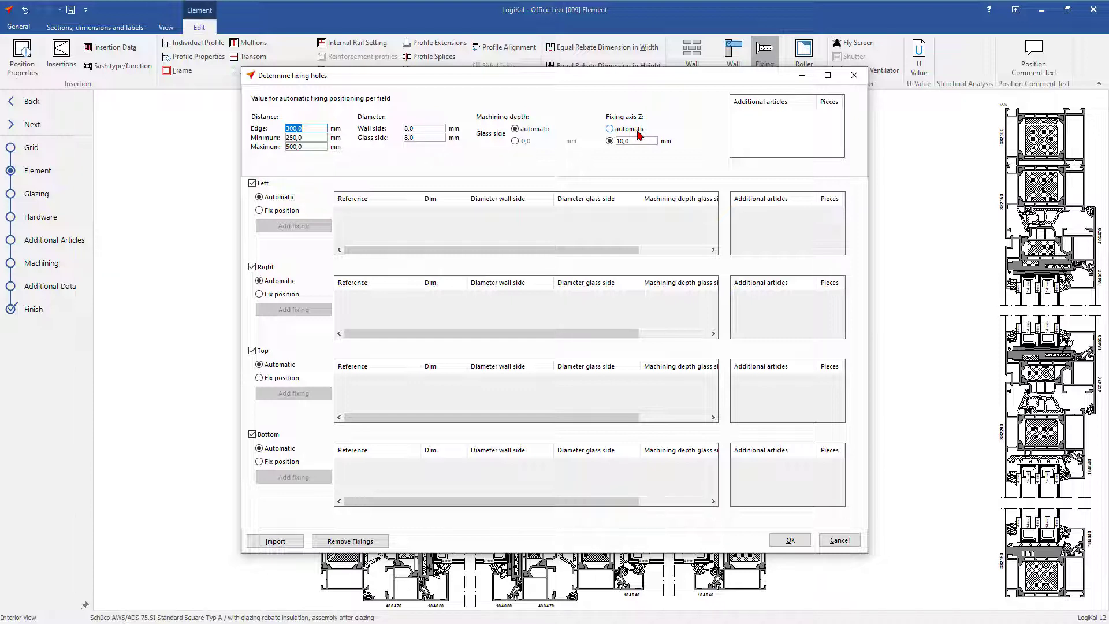
right_click(743, 137)
click(750, 148)
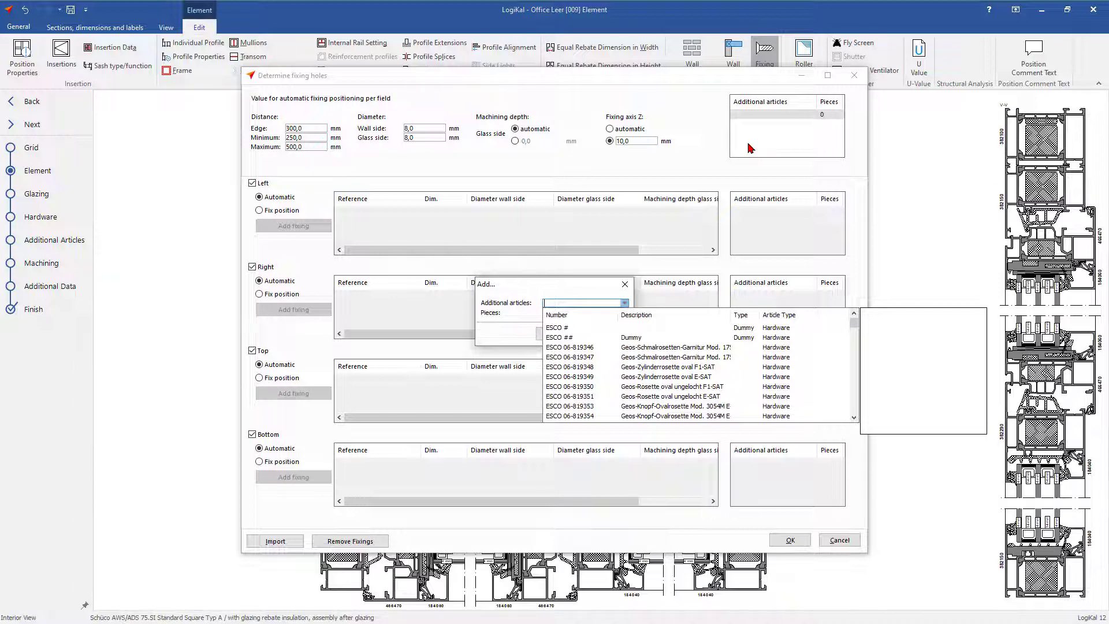
key(Escape)
key(Escape)
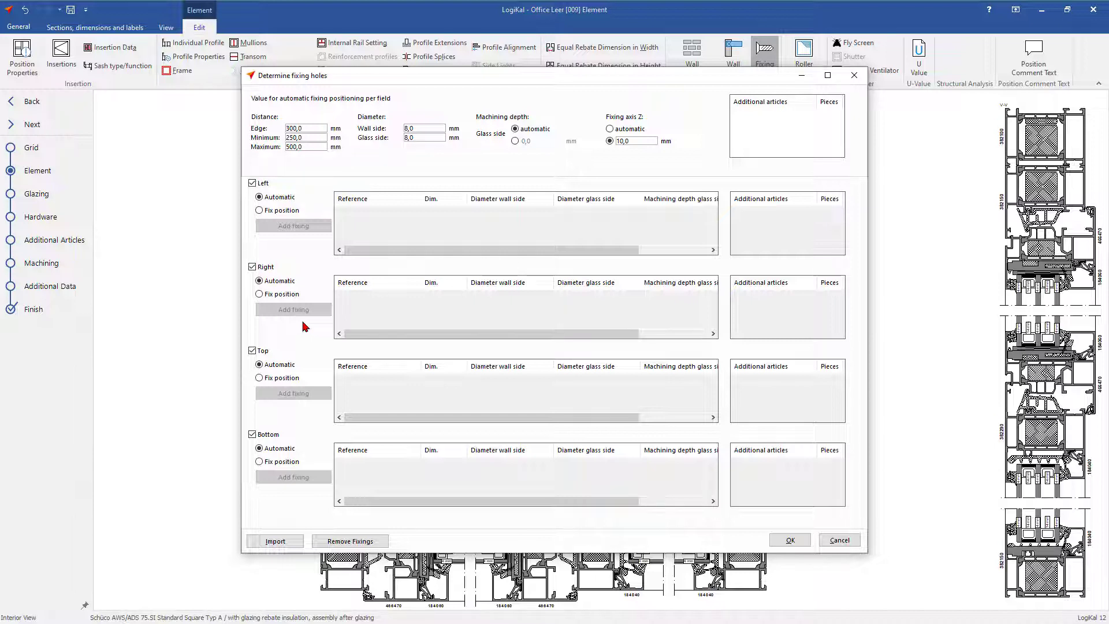
Exclude the bottom side from the fixing holes and switch the top side to fixed positions.
click(275, 438)
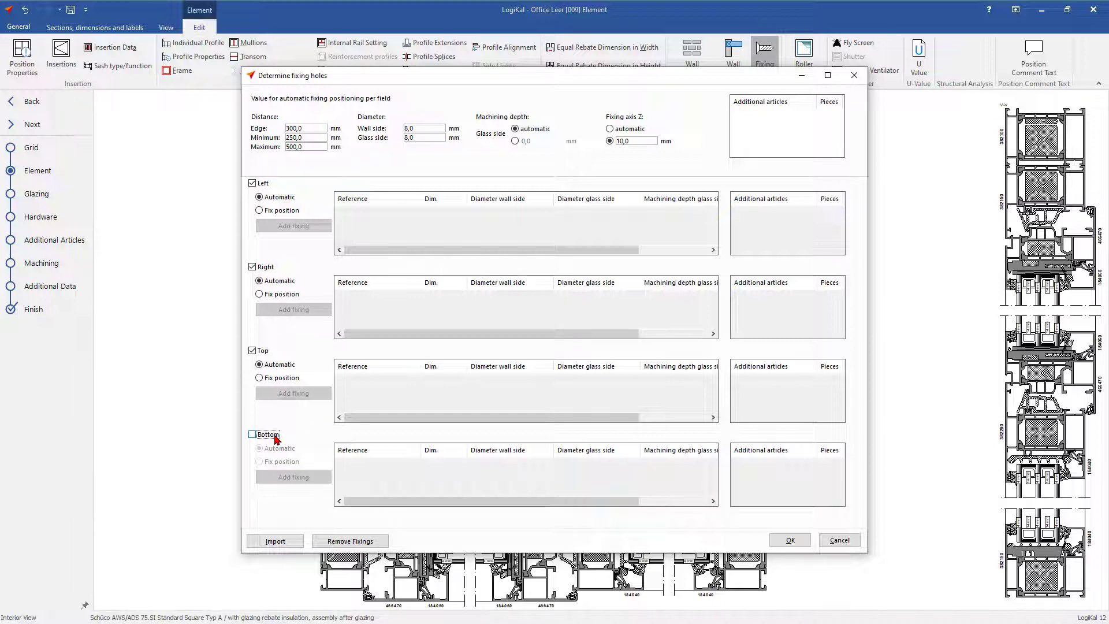
click(260, 379)
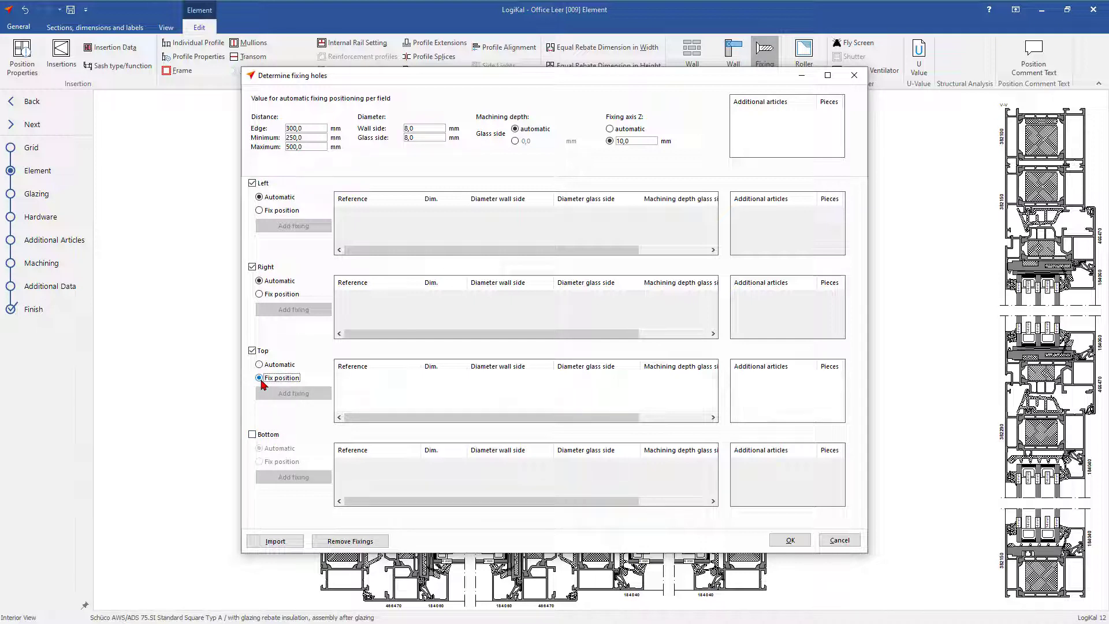
Add a top fixing 500 mm from the left outer element dimension with 8 mm diameters and fixing axis Z 10 mm, and accept the fixing holes.
right_click(424, 395)
click(435, 404)
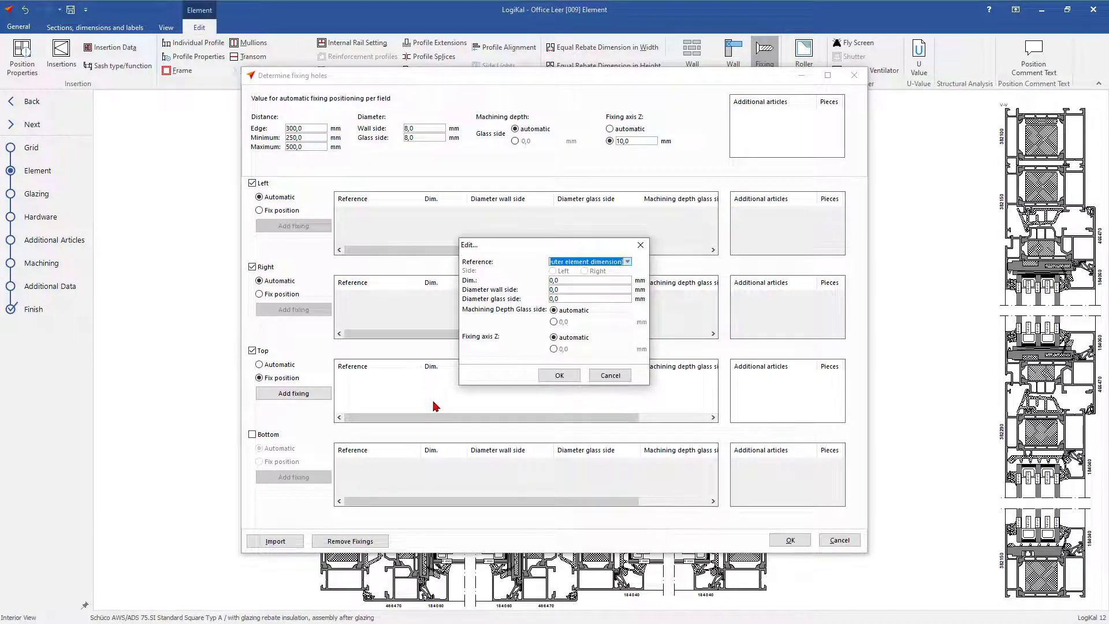
click(570, 280)
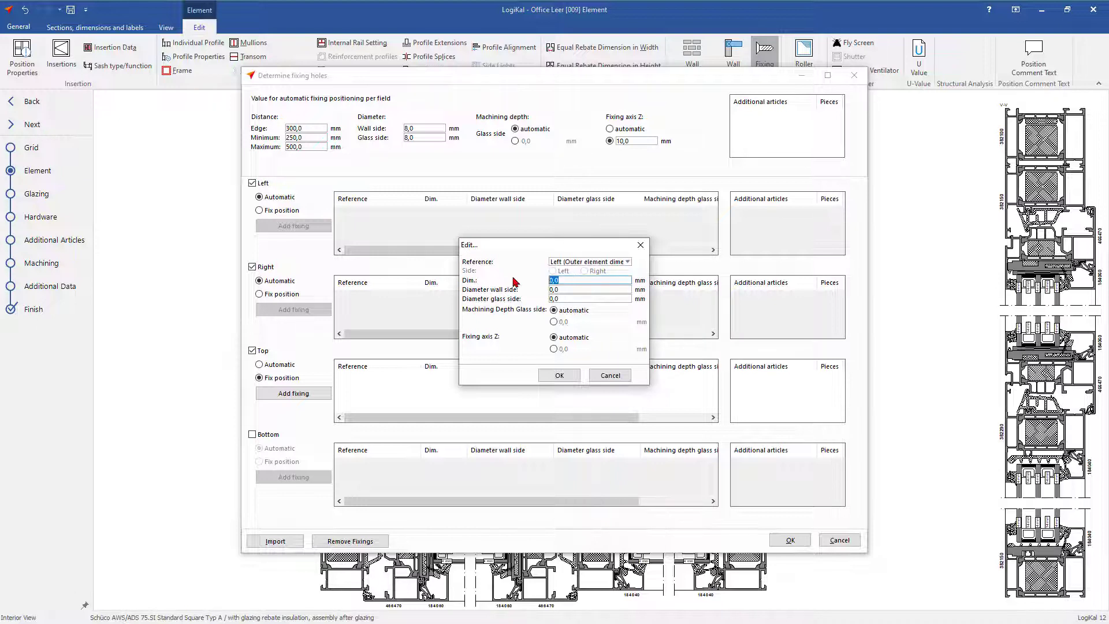
text(500)
key(Tab)
key(Tab)
key(Tab)
key(Tab)
click(554, 349)
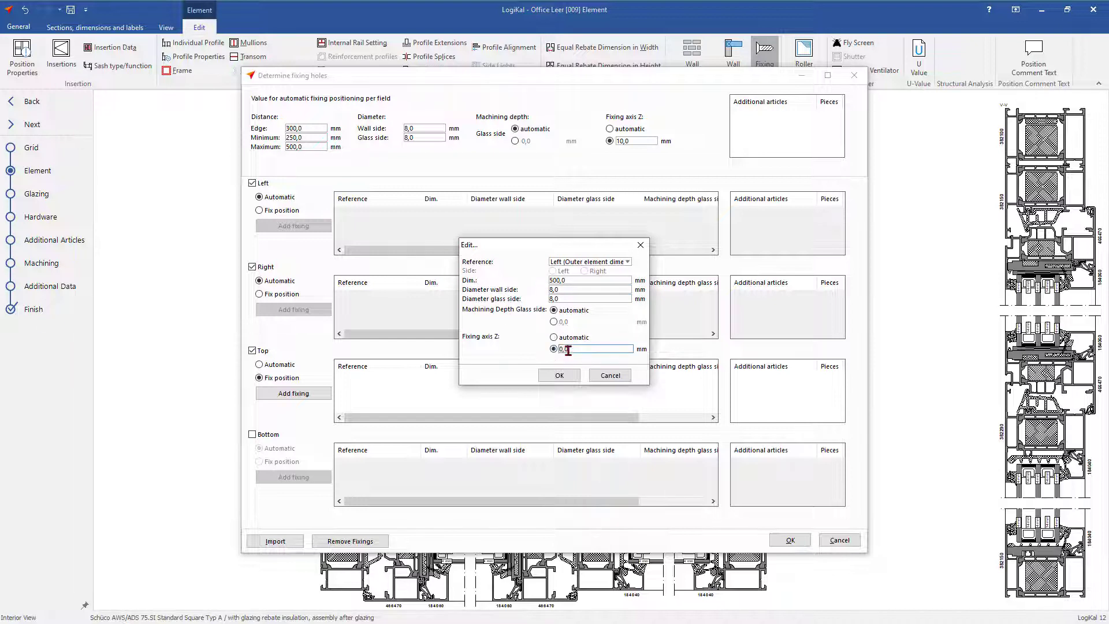
text(10)
click(560, 375)
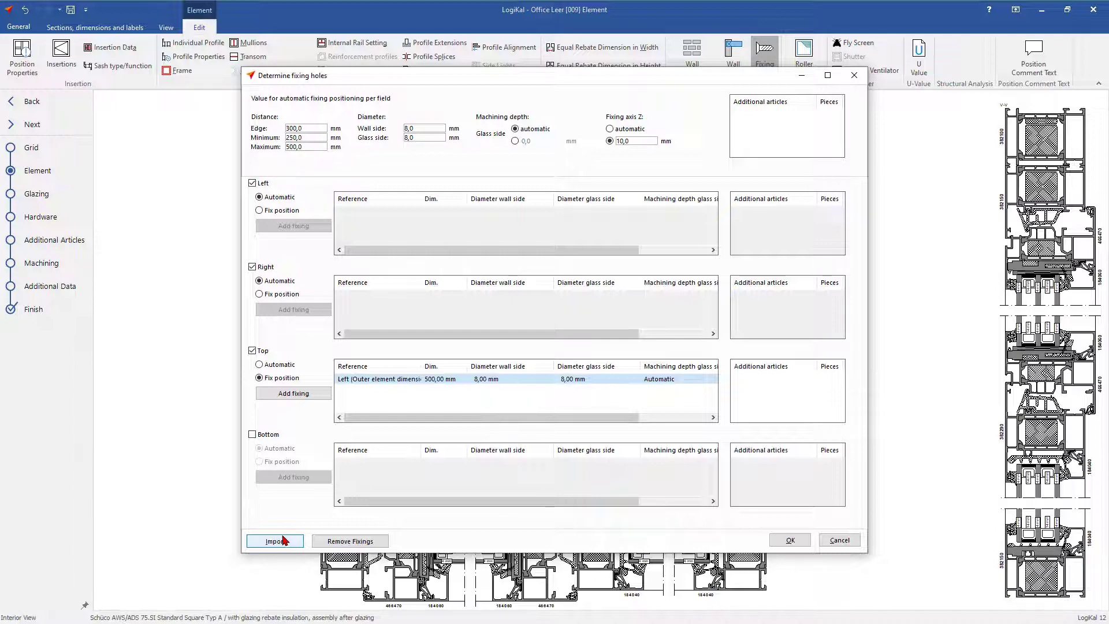
click(777, 540)
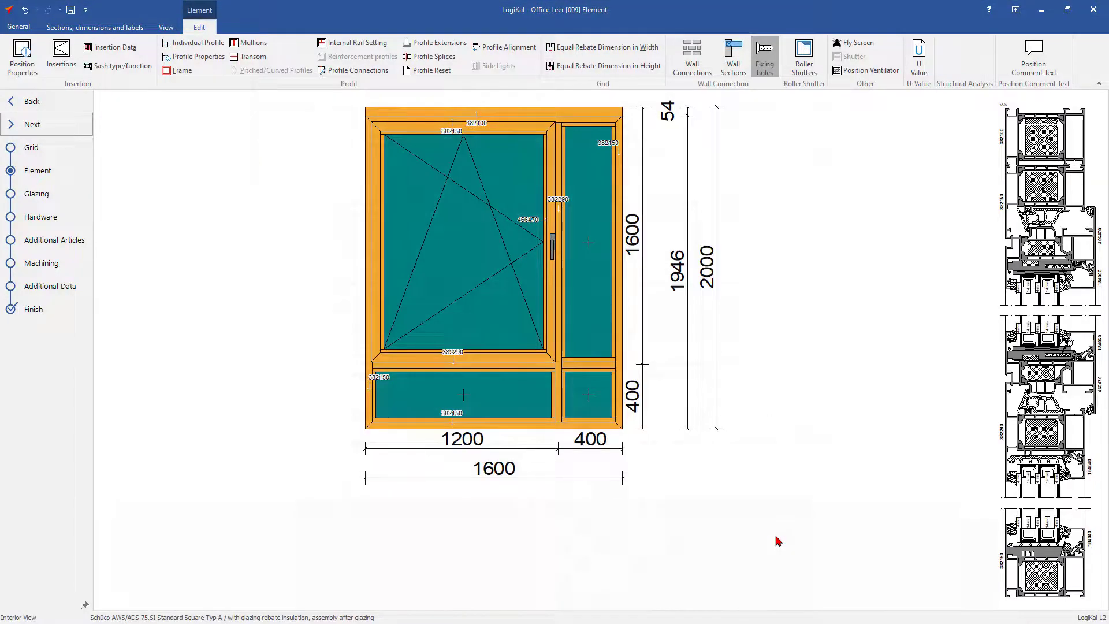
Examine the fixing holes of the left outer frame profile in the 3D view of its CNC machining.
click(77, 267)
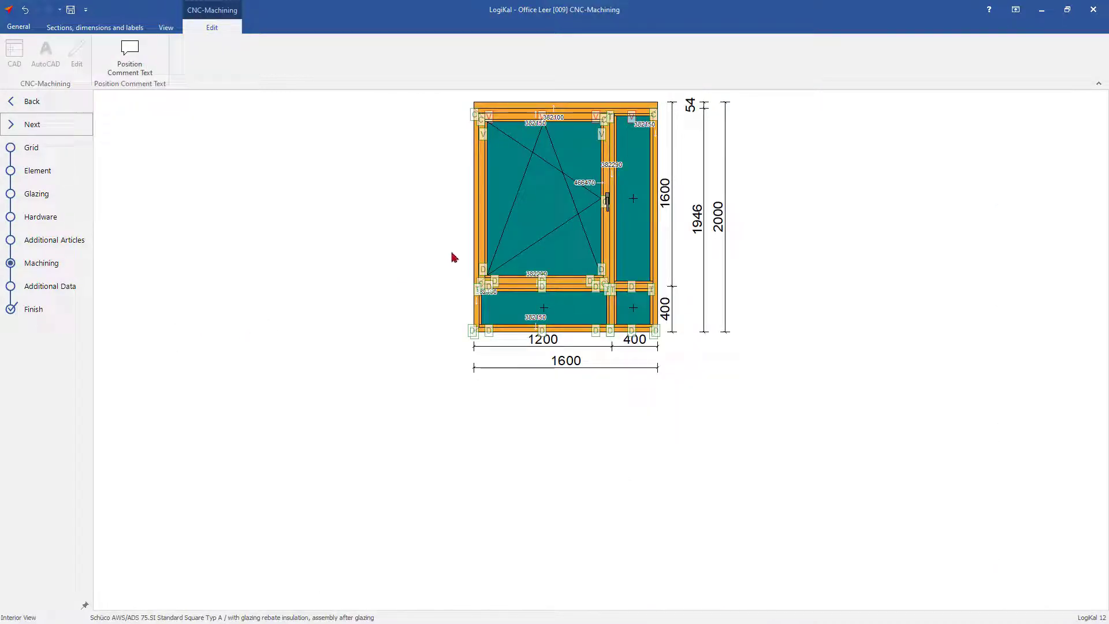
click(479, 237)
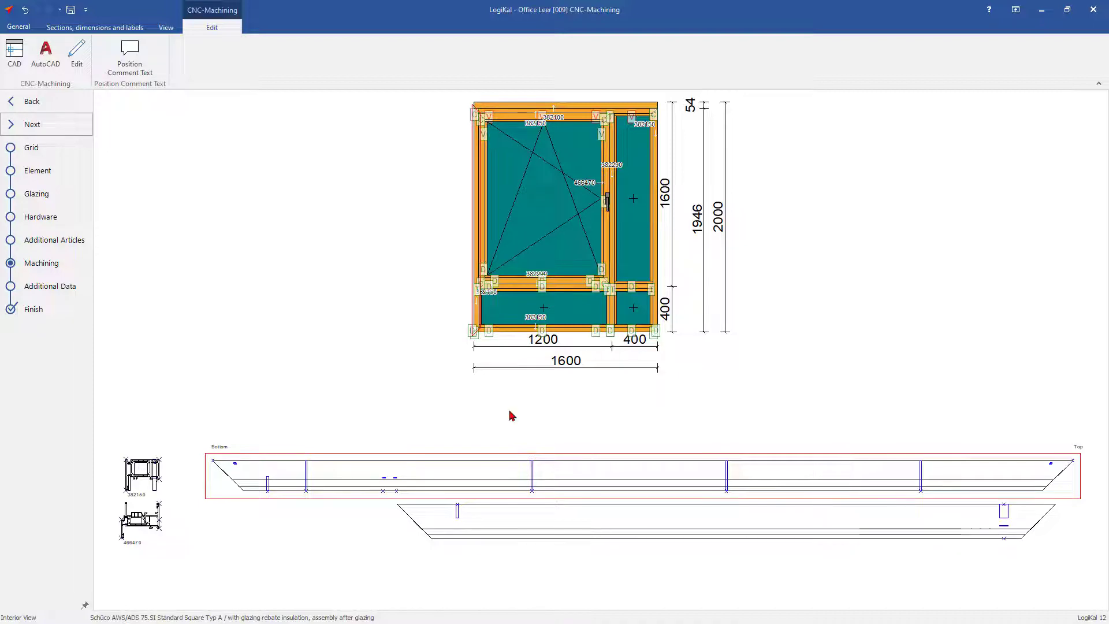
double_click(514, 471)
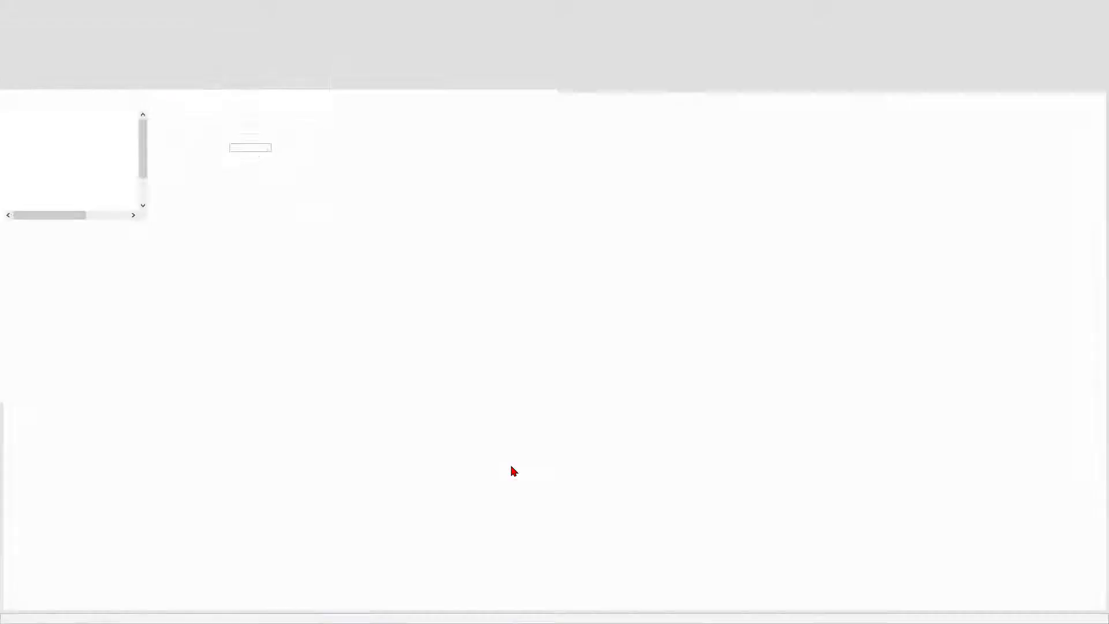
drag(617, 413, 597, 399)
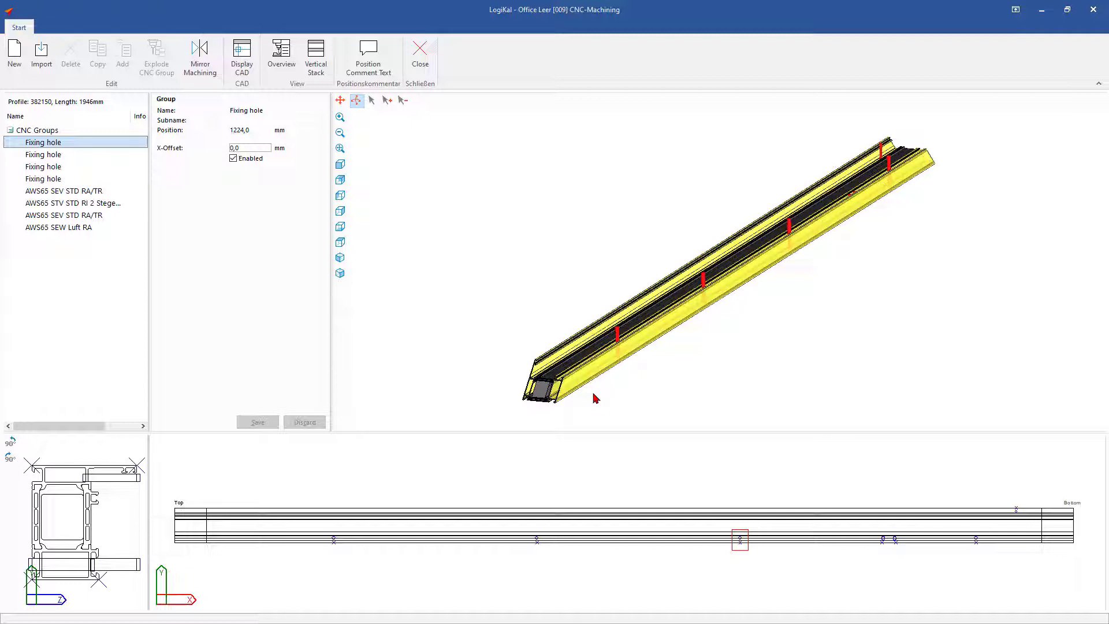
click(421, 58)
Return to the Element stage and turn on the display of fixing holes in the drawing.
click(75, 171)
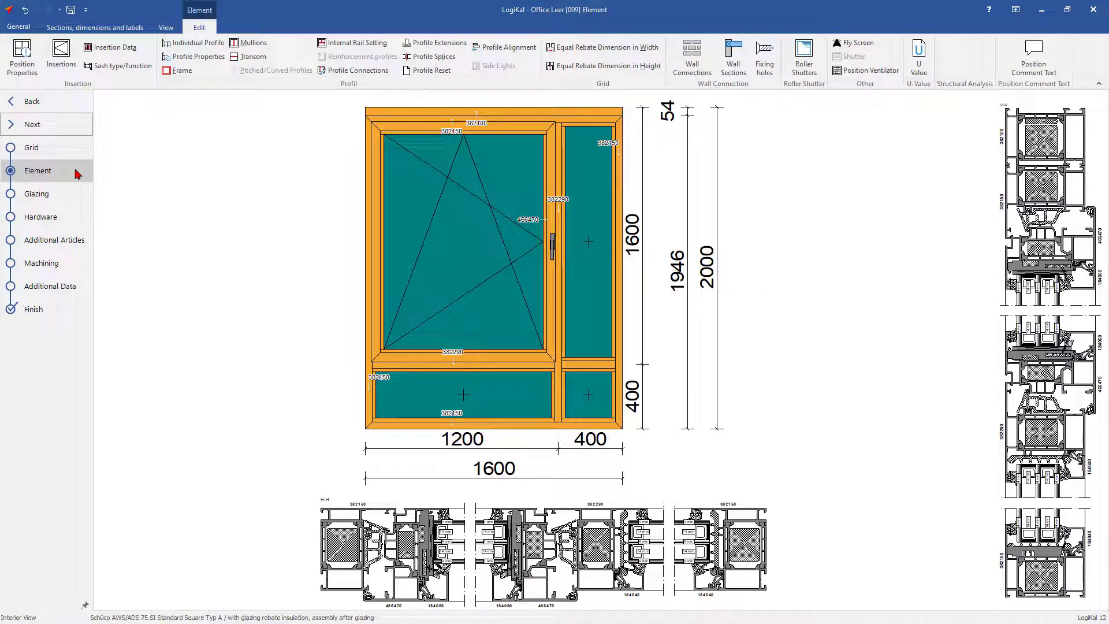
click(167, 29)
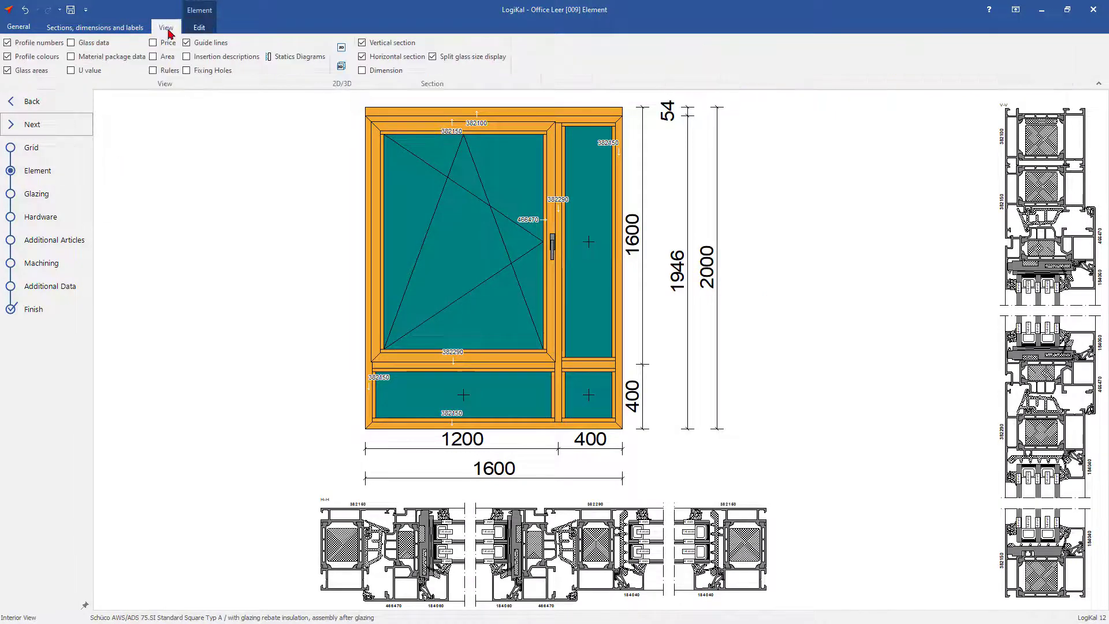
click(187, 71)
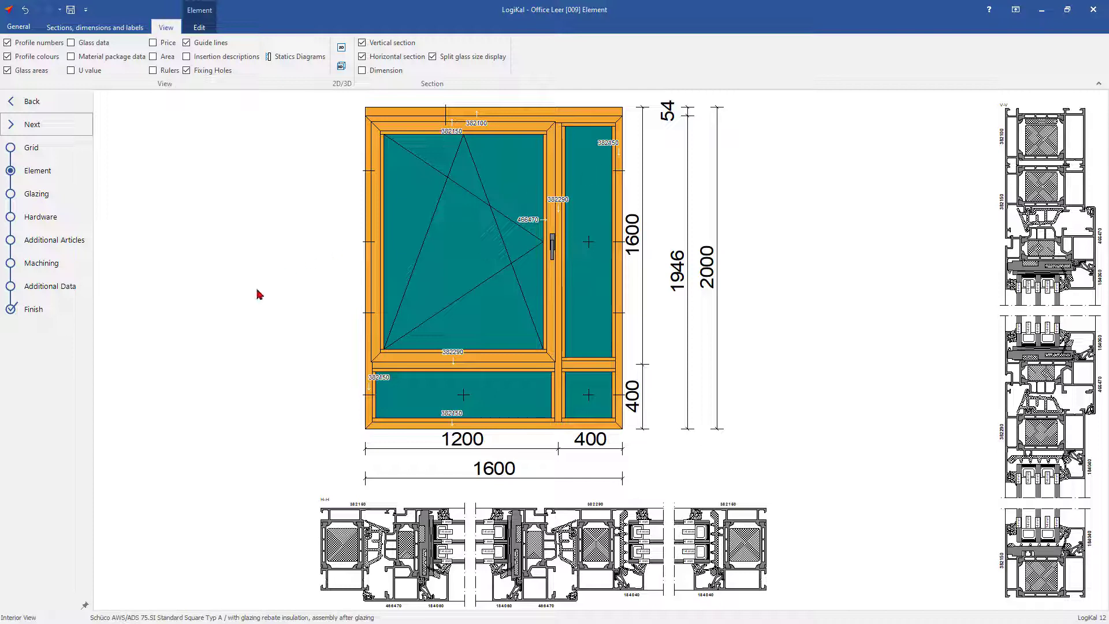
Finish window position 009 and save it to the Office Leer project.
click(65, 311)
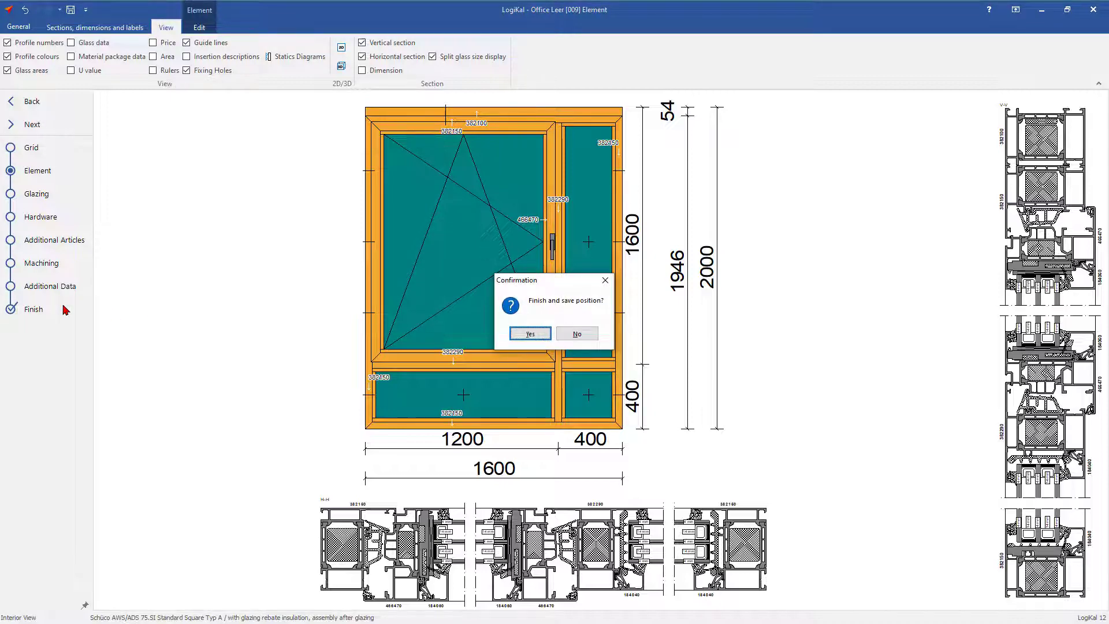
key(Escape)
click(66, 310)
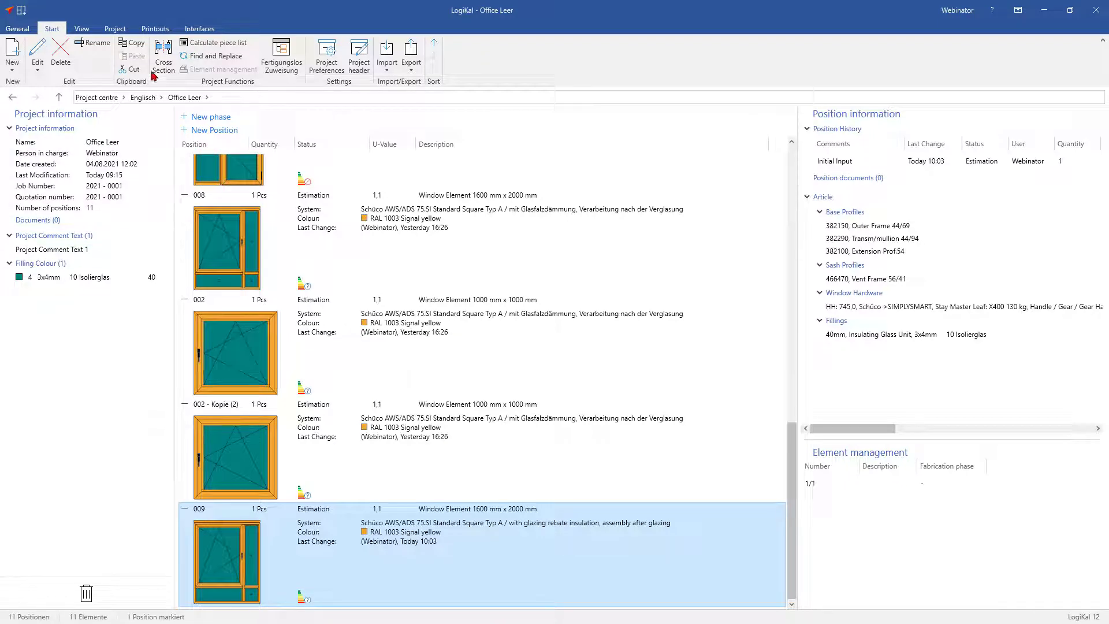
Return to the project centre and open the Office Leer project from the Englisch folder in a separate window.
click(111, 99)
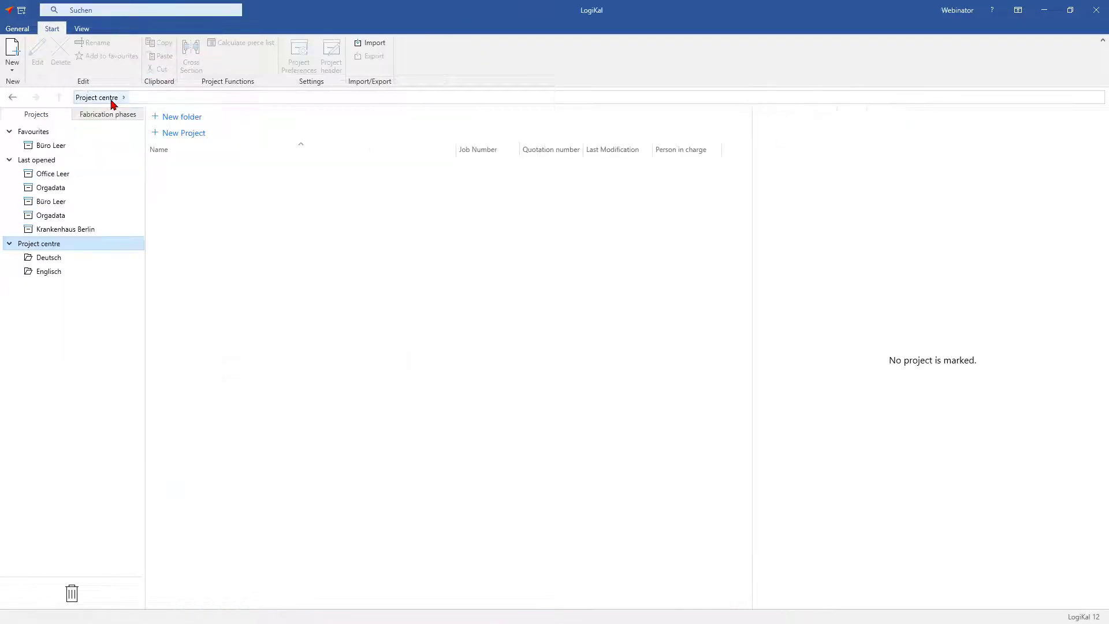
click(67, 271)
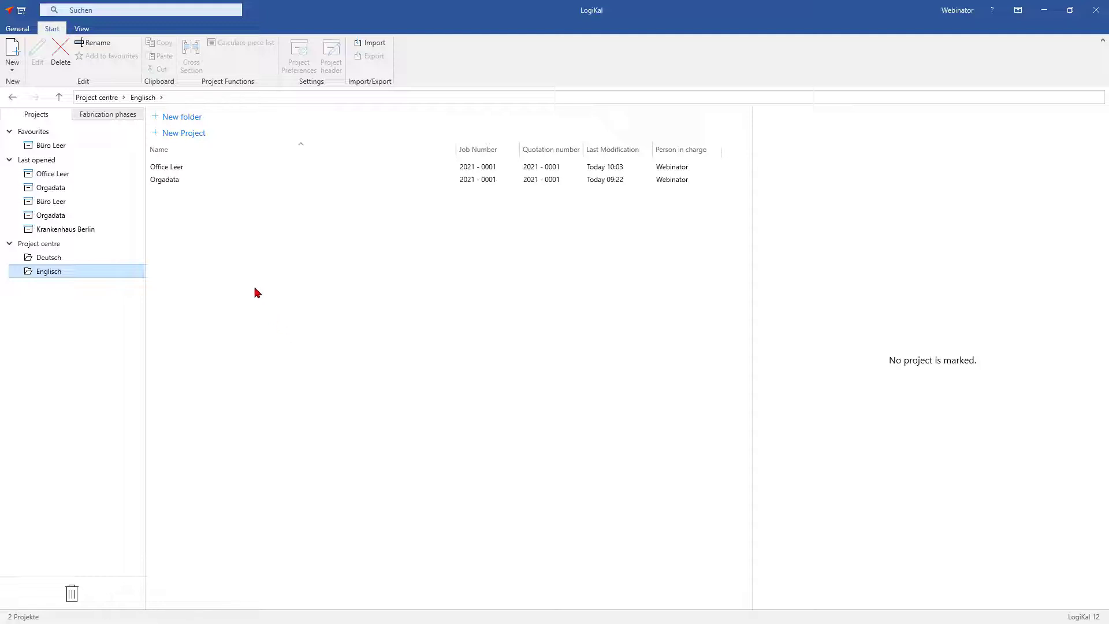
right_click(194, 167)
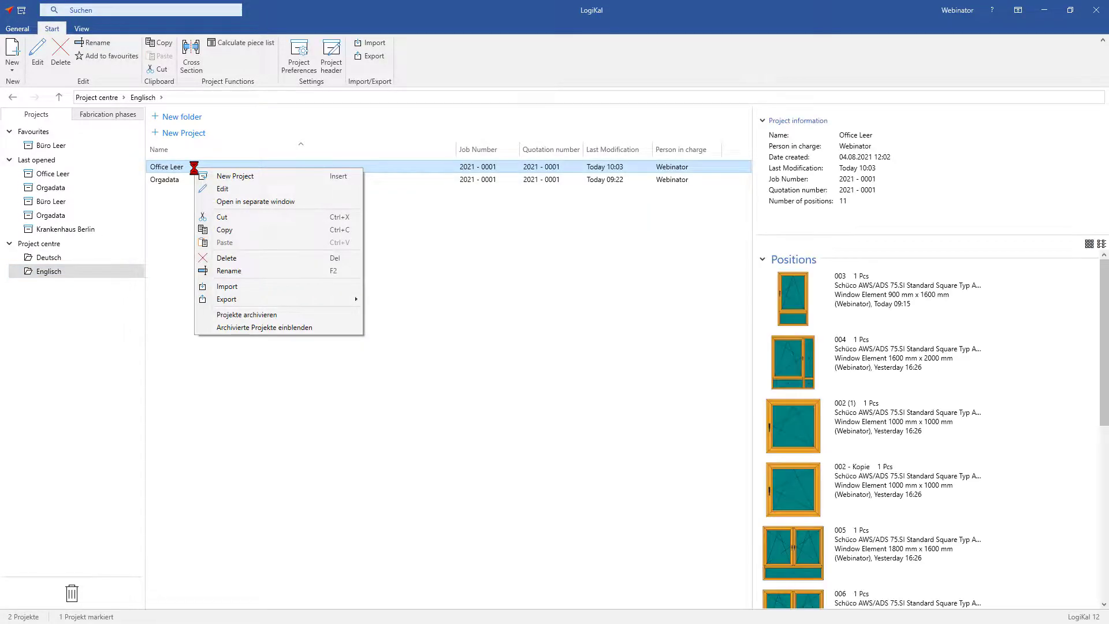
click(266, 202)
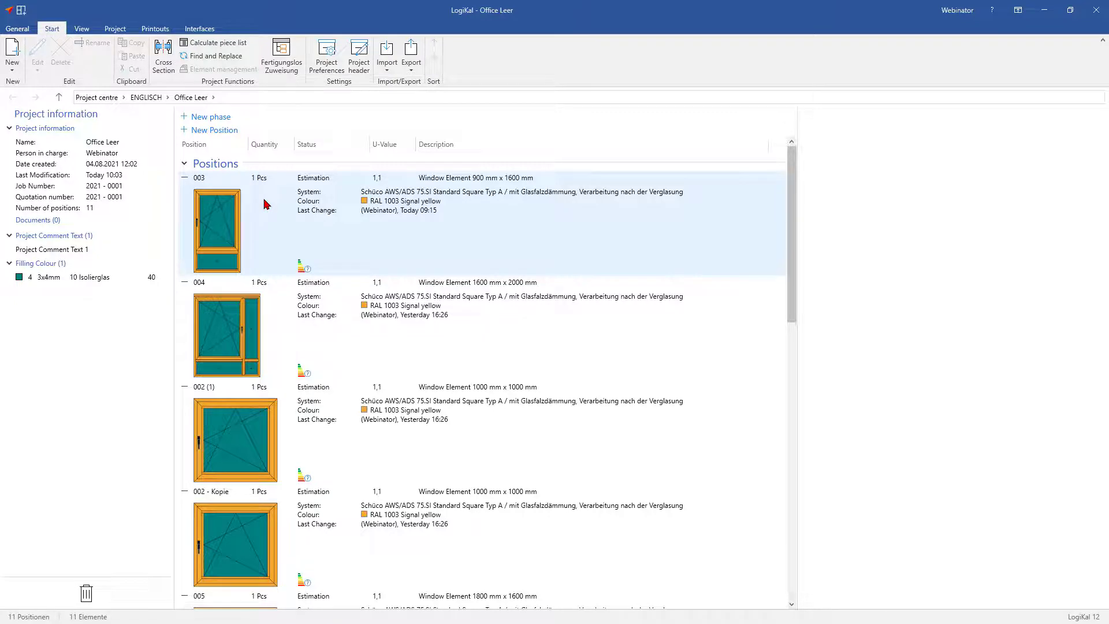
Arrange the Office Leer window beside the Orgadata project window and move position 003 from Office Leer into Orgadata.
drag(377, 7, 370, 17)
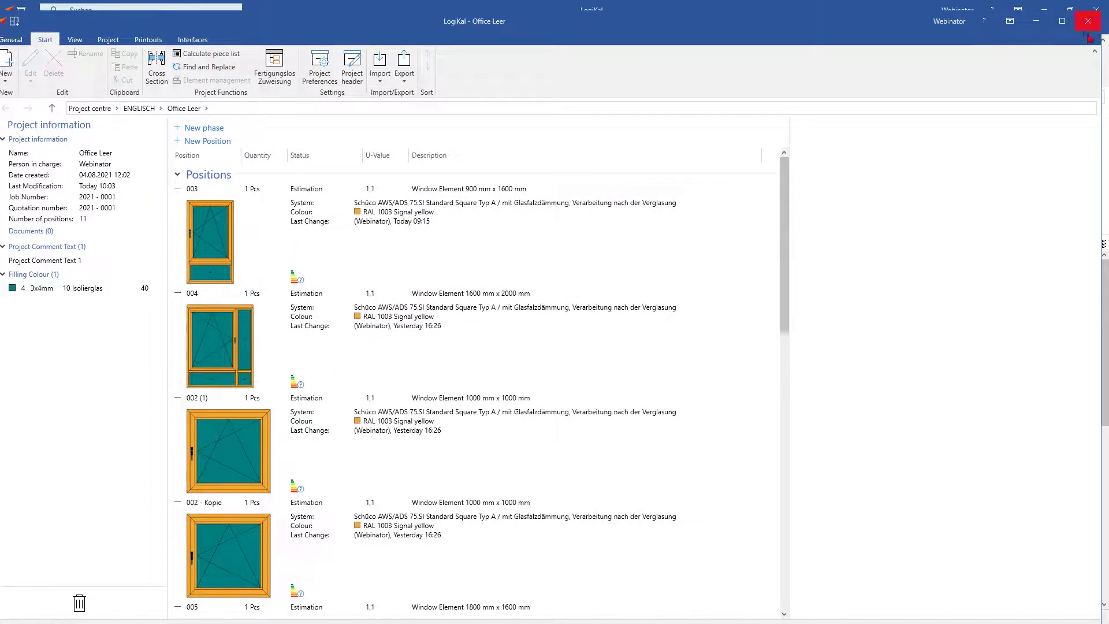
drag(1102, 41, 635, 85)
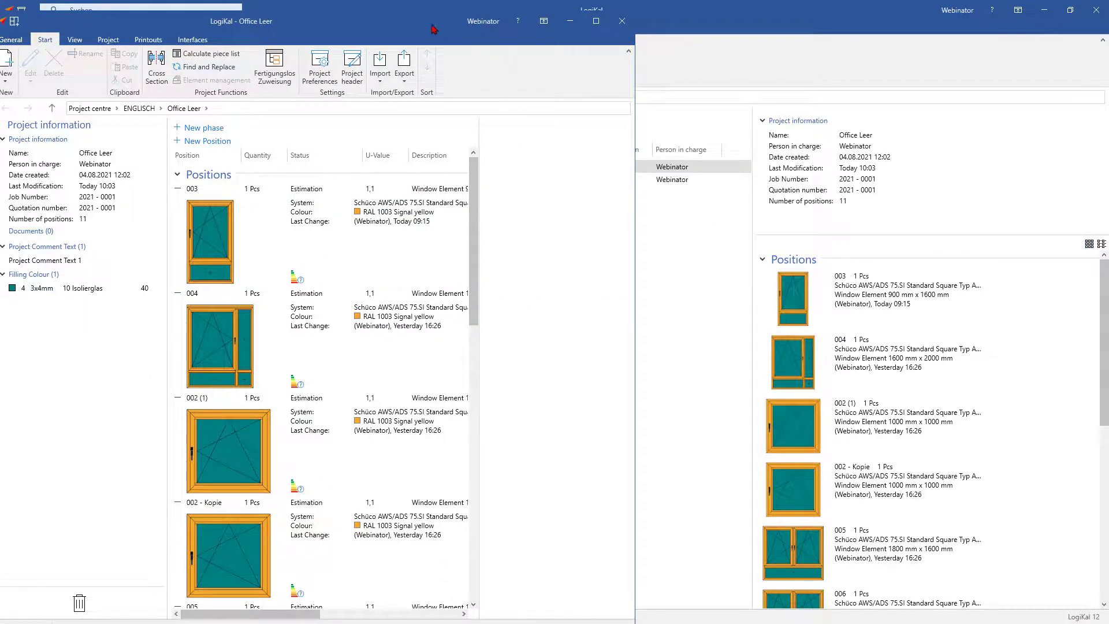
drag(434, 26, 820, 47)
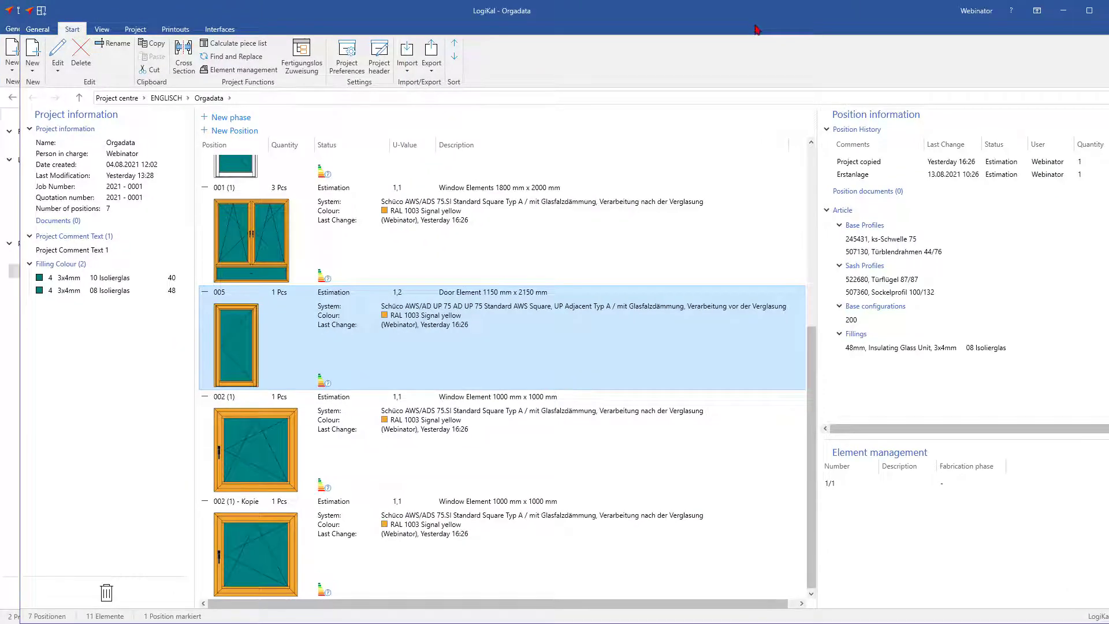
drag(812, 37, 878, 30)
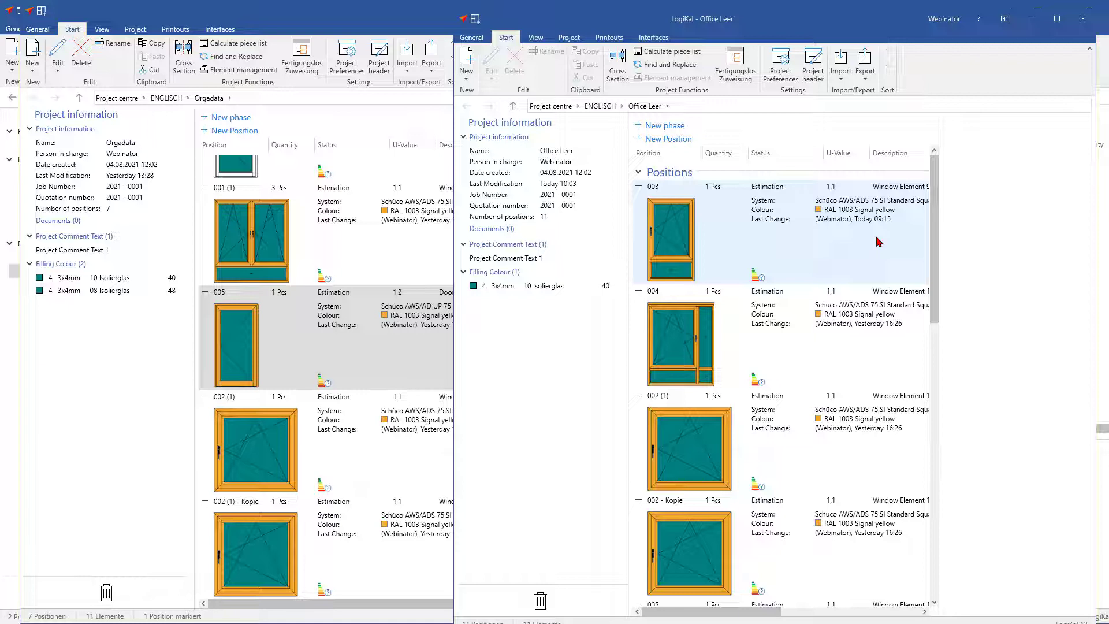
click(812, 242)
drag(815, 237, 317, 313)
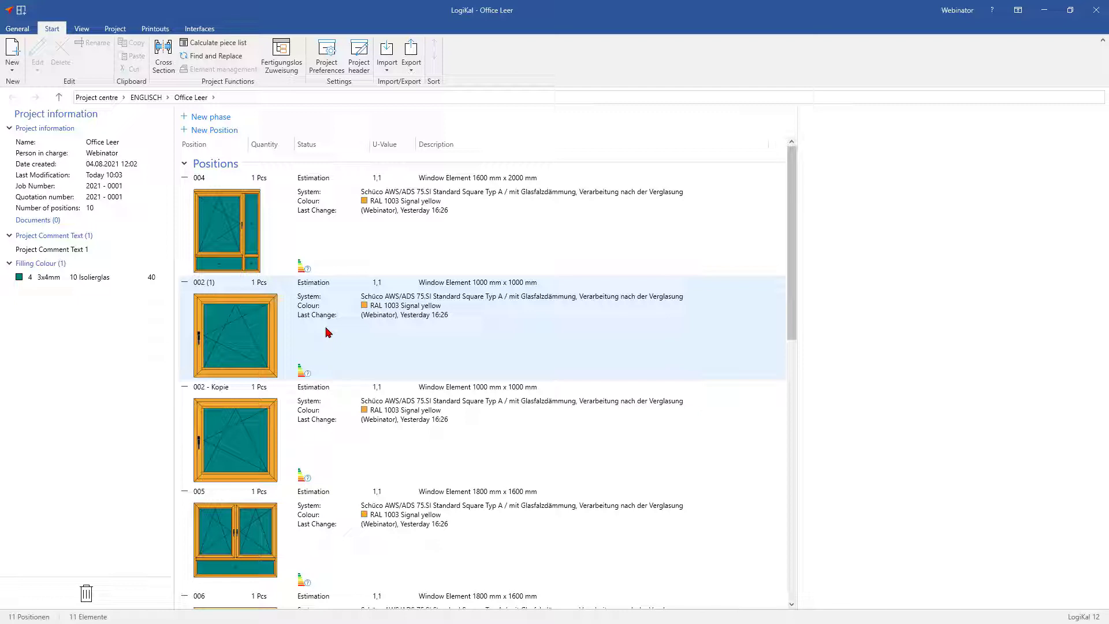
Copy position 004 and paste it into the Office Leer position list.
right_click(353, 235)
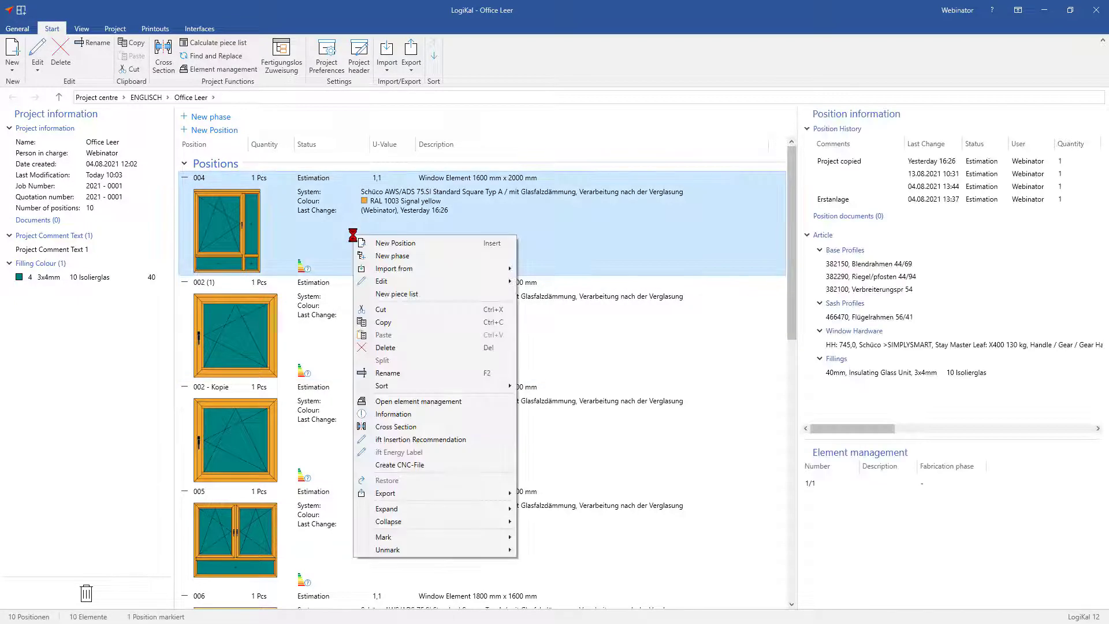
click(418, 322)
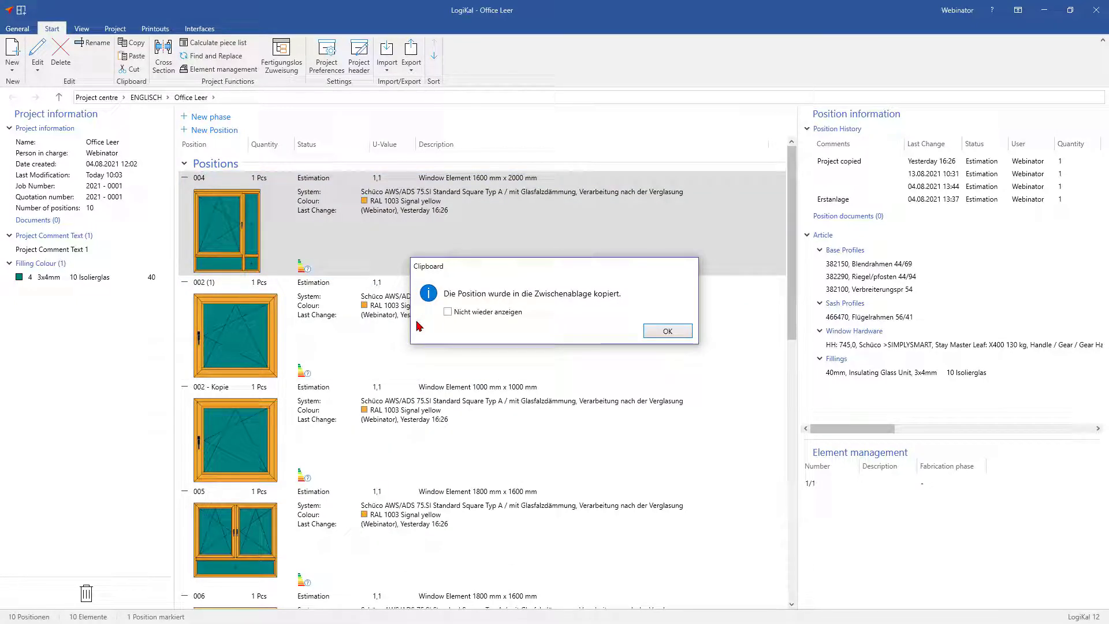
key(Return)
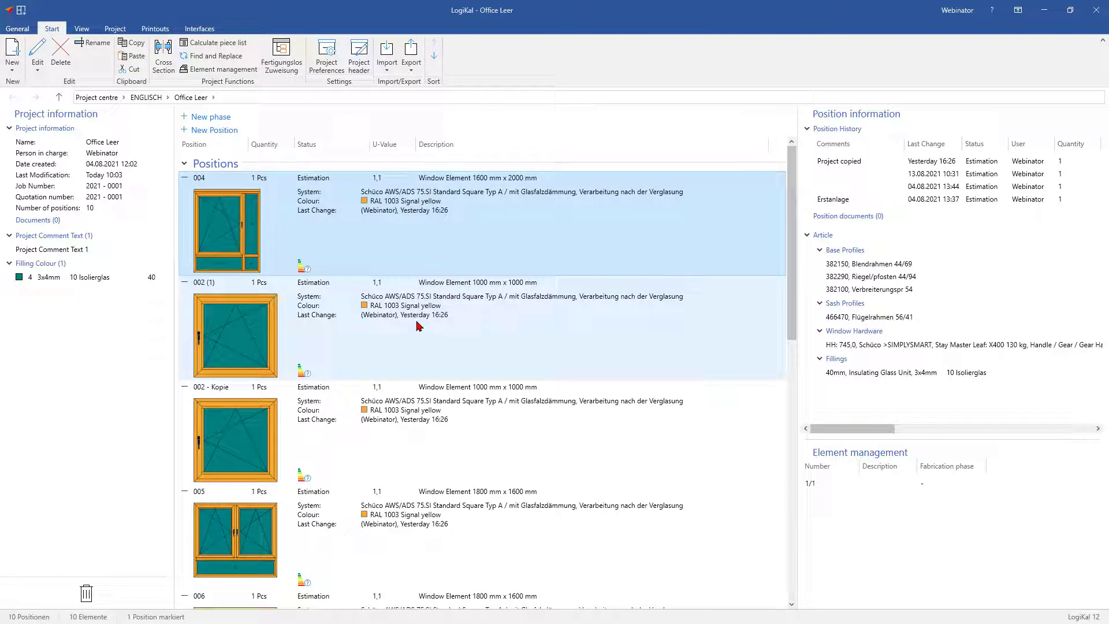
right_click(448, 439)
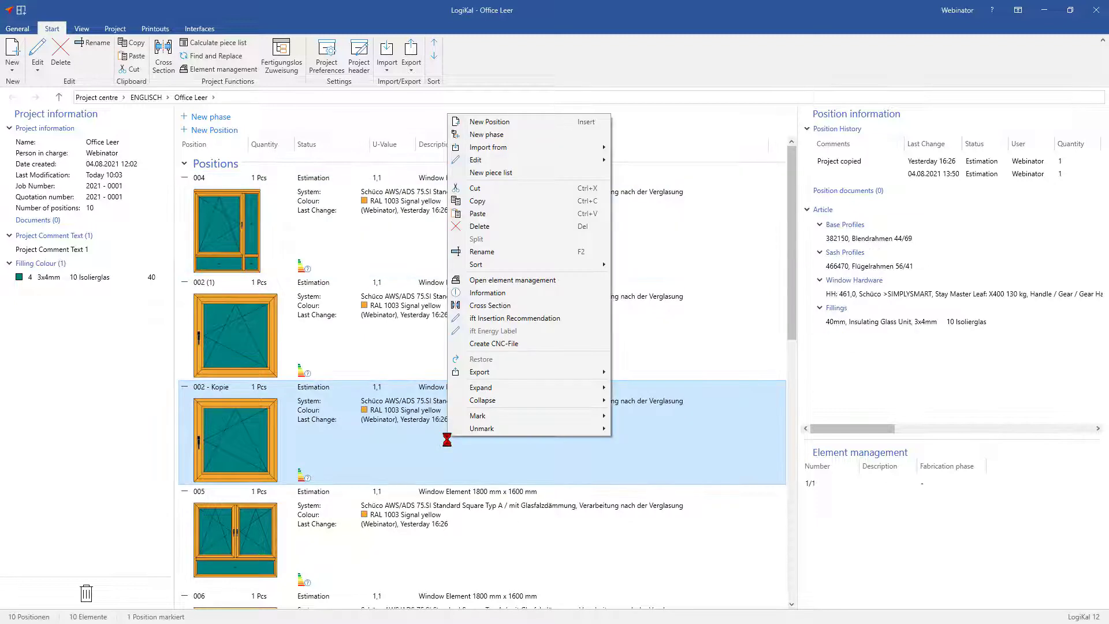
click(521, 218)
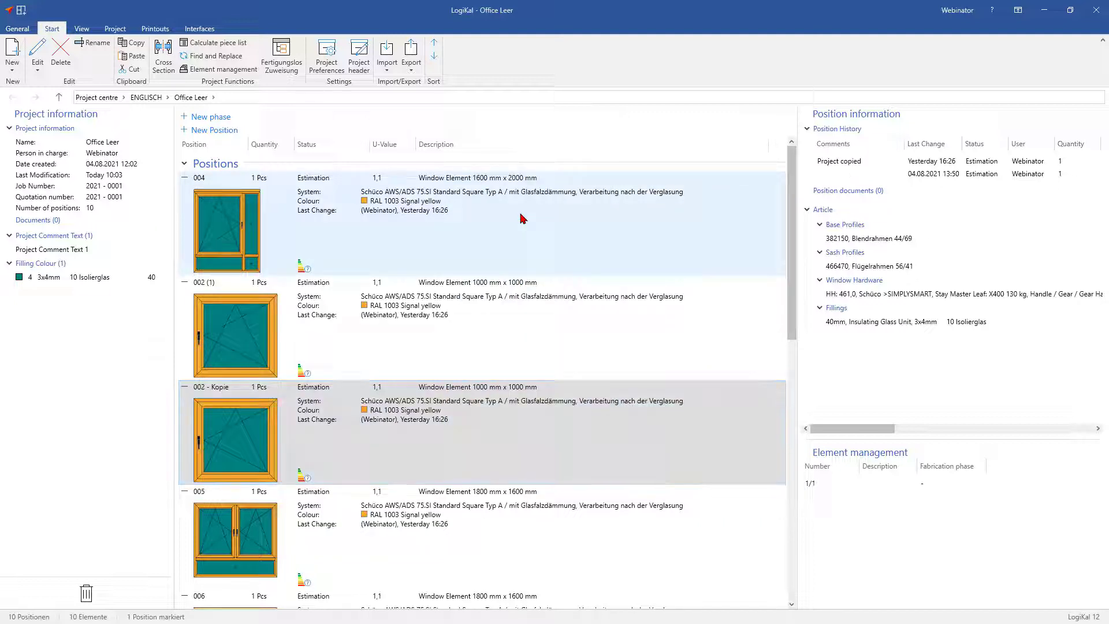